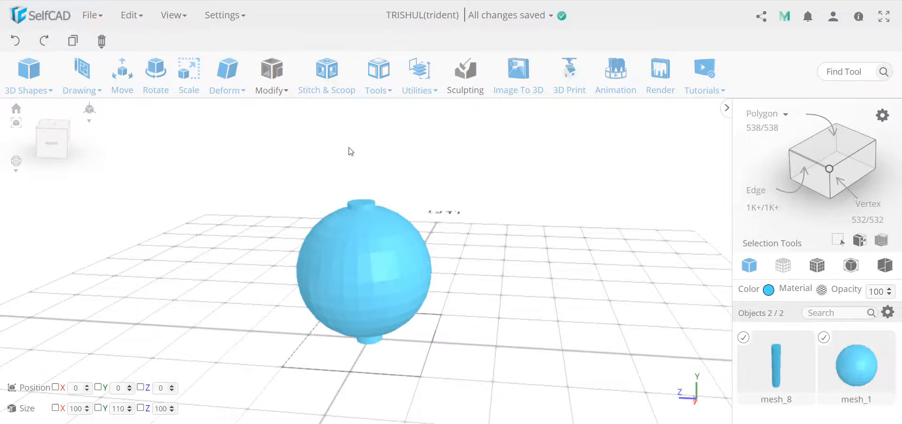
- Preview a Stitch & Scoop Difference that subtracts the cylinder mesh_8 from the sphere mesh_1
{"action": "left_click_drag", "start_coordinate": [468, 303], "coordinate": [414, 315]}
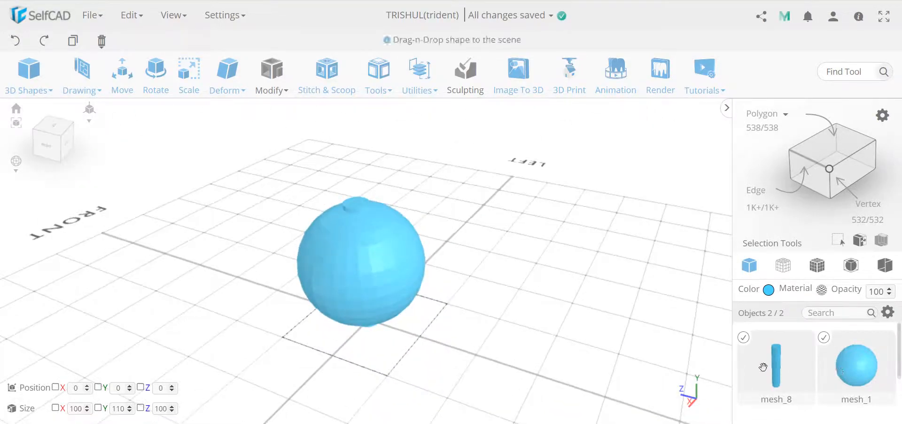
{"action": "left_click_drag", "start_coordinate": [370, 258], "coordinate": [400, 302]}
{"action": "scroll", "coordinate": [355, 194], "scroll_direction": "down", "scroll_amount": 5}
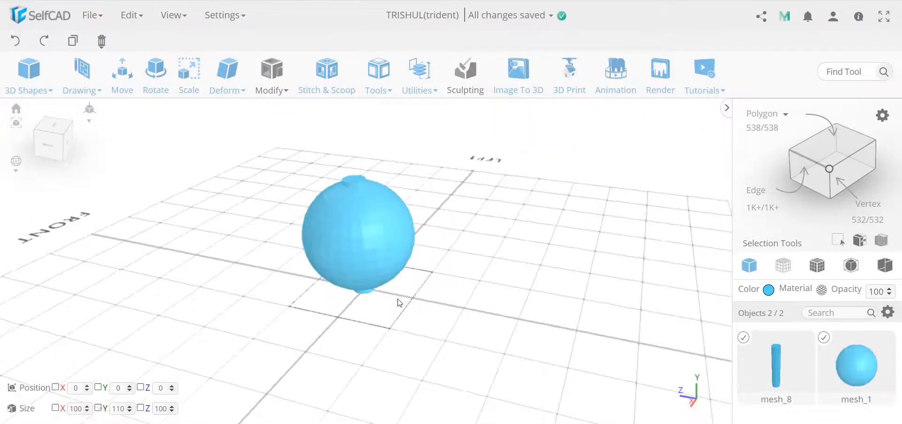
{"action": "left_click", "coordinate": [326, 81]}
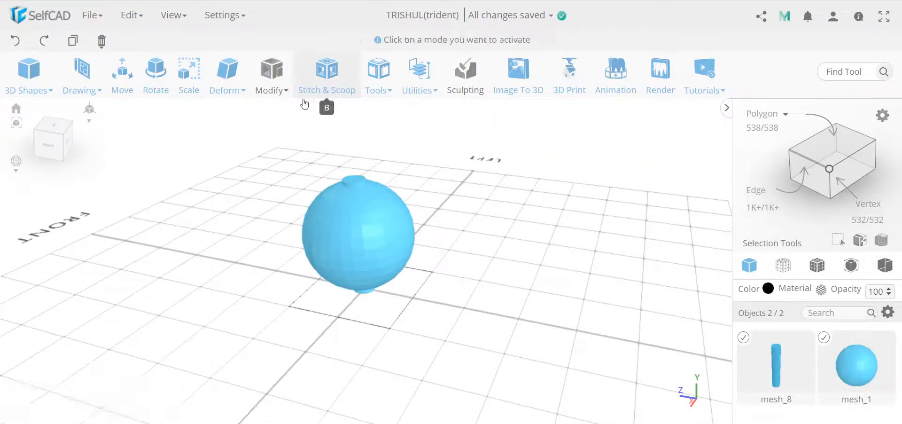
{"action": "left_click", "coordinate": [65, 139]}
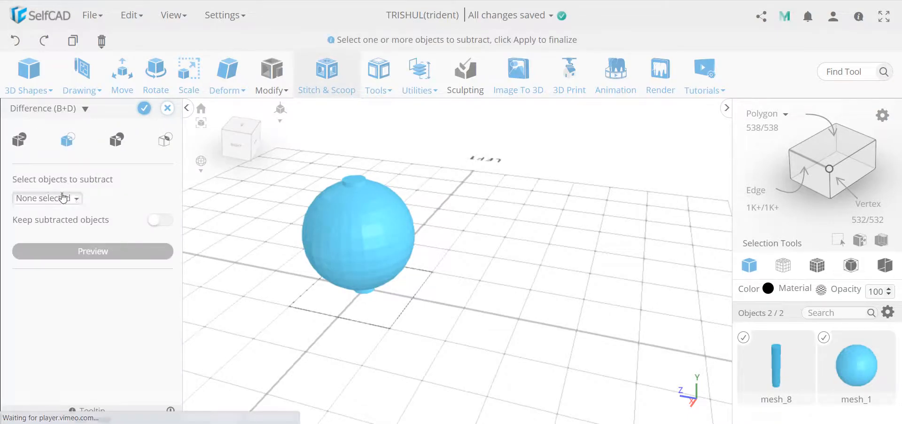
{"action": "left_click", "coordinate": [47, 198]}
{"action": "left_click", "coordinate": [63, 230]}
{"action": "left_click", "coordinate": [106, 192]}
- Examine the hole of the previewed difference from above and from the side, and discard the preview
{"action": "left_click_drag", "start_coordinate": [427, 226], "coordinate": [342, 351]}
{"action": "scroll", "coordinate": [469, 340], "scroll_direction": "up", "scroll_amount": 5}
{"action": "scroll", "coordinate": [455, 347], "scroll_direction": "down", "scroll_amount": 10}
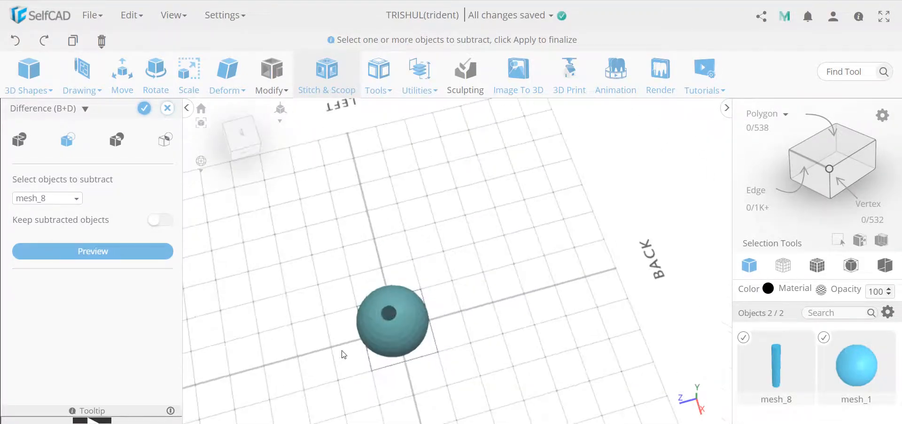
{"action": "scroll", "coordinate": [398, 311], "scroll_direction": "up", "scroll_amount": 5}
{"action": "scroll", "coordinate": [398, 311], "scroll_direction": "up", "scroll_amount": 3}
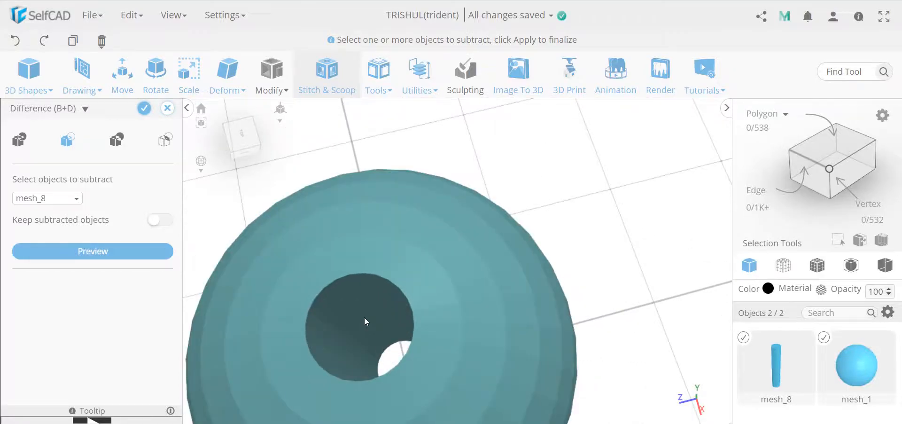
{"action": "scroll", "coordinate": [376, 348], "scroll_direction": "down", "scroll_amount": 6}
{"action": "left_click_drag", "start_coordinate": [365, 337], "coordinate": [169, 159]}
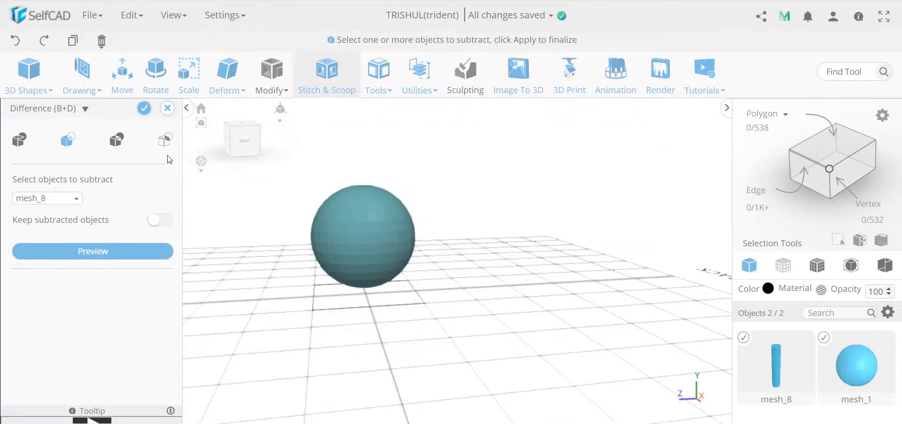
{"action": "left_click", "coordinate": [168, 110]}
{"action": "left_click", "coordinate": [444, 249]}
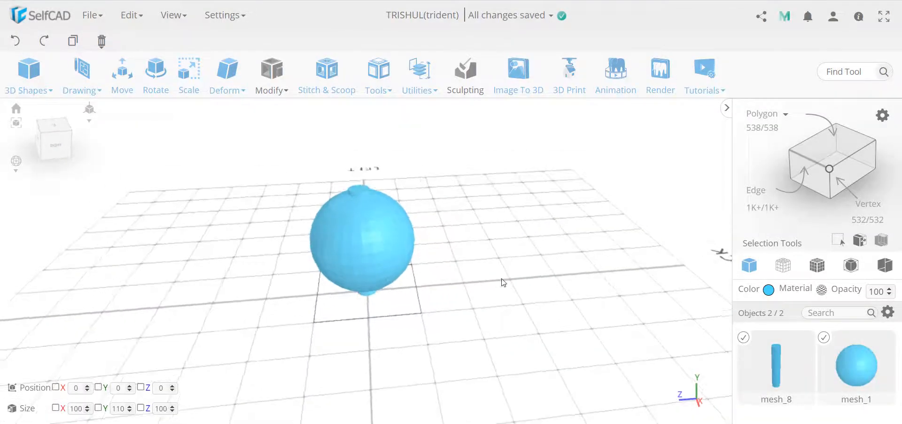
- Move only the cylinder mesh_8 up along Y so it ends inside the sphere and sticks out of its top
{"action": "left_click", "coordinate": [824, 337]}
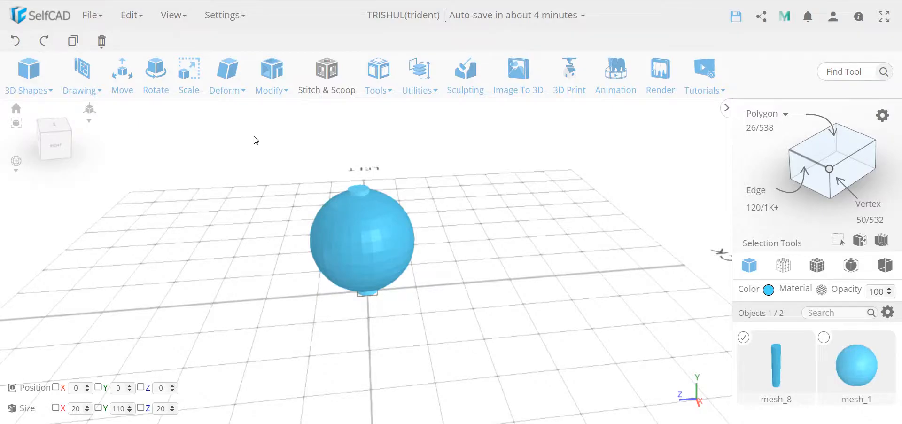
{"action": "key", "text": "m"}
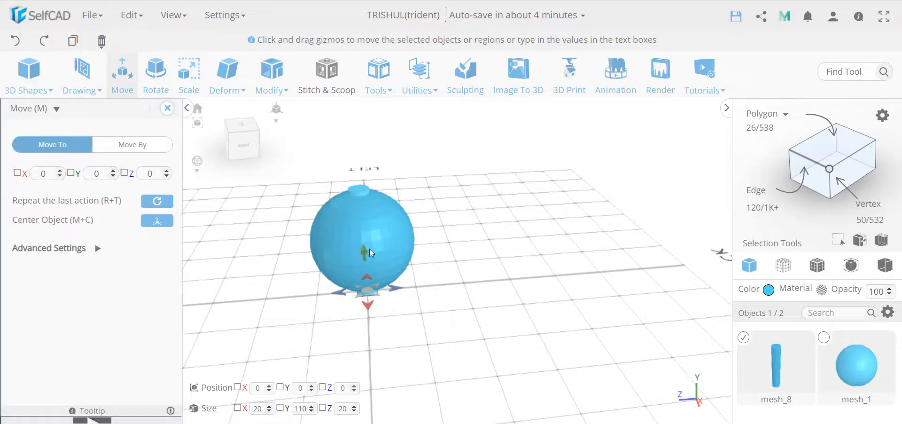
{"action": "left_click_drag", "start_coordinate": [362, 249], "coordinate": [361, 223]}
{"action": "right_click_drag", "start_coordinate": [325, 252], "coordinate": [200, 196]}
{"action": "left_click", "coordinate": [167, 109]}
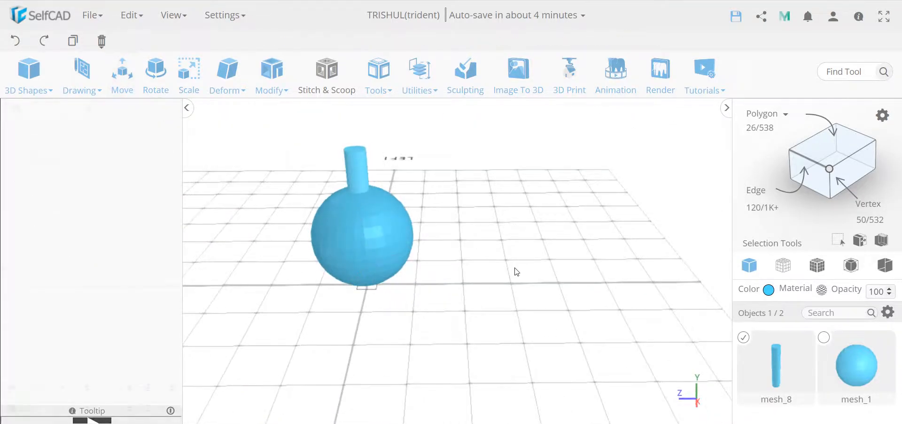
- Preview a Difference subtracting the raised cylinder mesh_8 from the sphere, inspect the cut from above, and discard it
{"action": "left_click", "coordinate": [824, 338]}
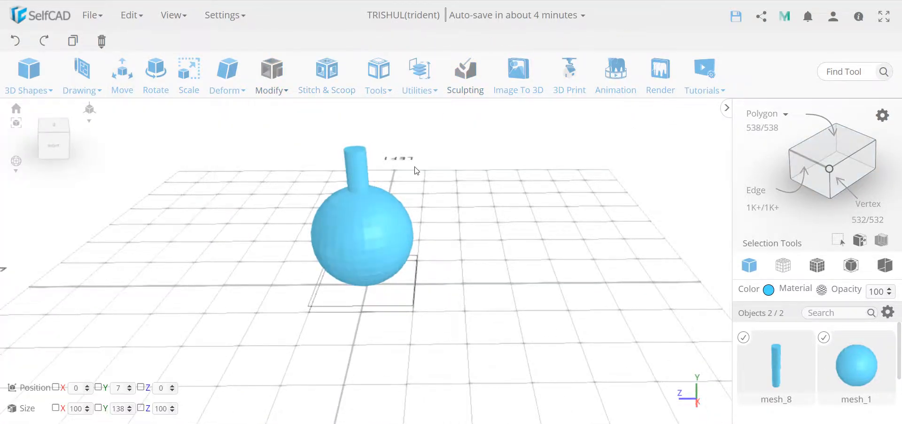
{"action": "left_click", "coordinate": [327, 80]}
{"action": "left_click", "coordinate": [68, 140]}
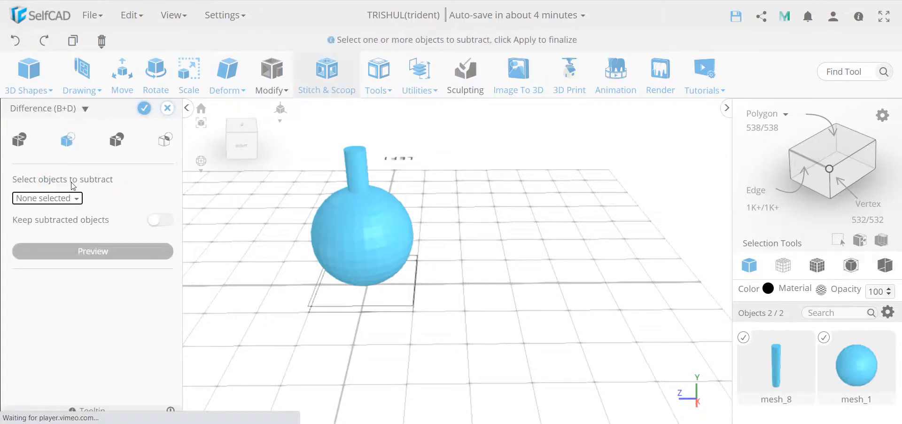
{"action": "left_click", "coordinate": [70, 197]}
{"action": "left_click", "coordinate": [65, 214]}
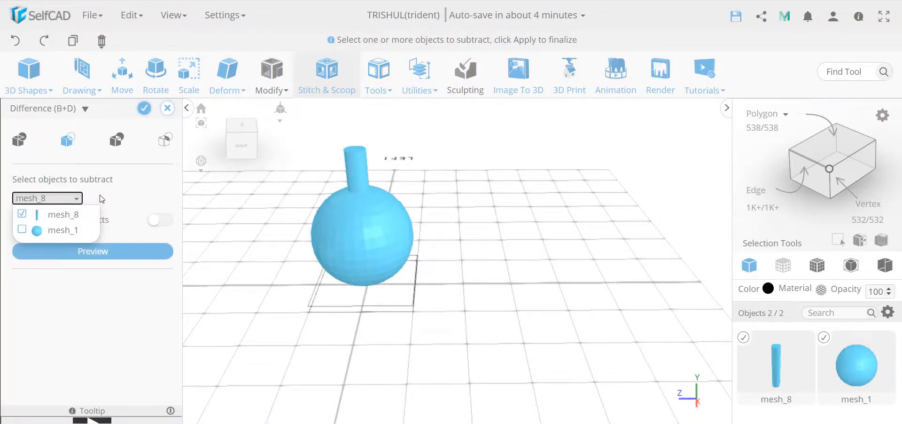
{"action": "left_click", "coordinate": [100, 196]}
{"action": "right_click_drag", "start_coordinate": [376, 218], "coordinate": [224, 188]}
{"action": "scroll", "coordinate": [374, 322], "scroll_direction": "up", "scroll_amount": 5}
{"action": "left_click", "coordinate": [167, 108]}
{"action": "left_click", "coordinate": [440, 253]}
- With only the sphere selected, delete a small patch of polygons from its side in polygon selection mode
{"action": "scroll", "coordinate": [382, 277], "scroll_direction": "down", "scroll_amount": 5}
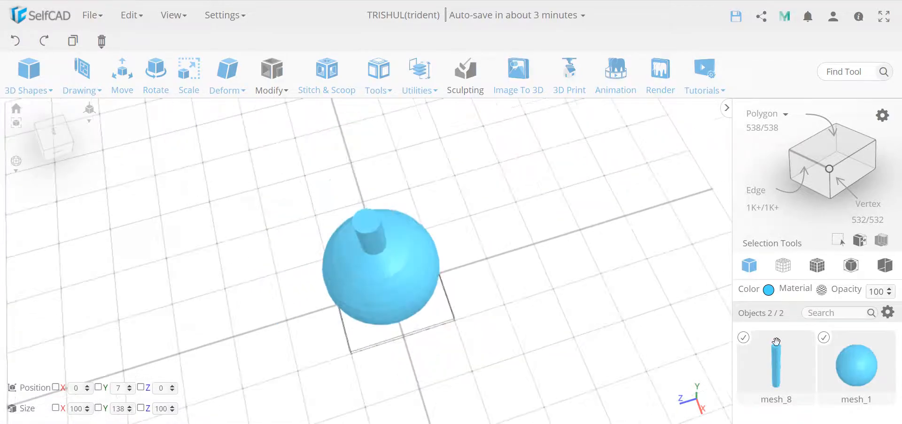
{"action": "right_click_drag", "start_coordinate": [533, 348], "coordinate": [357, 245]}
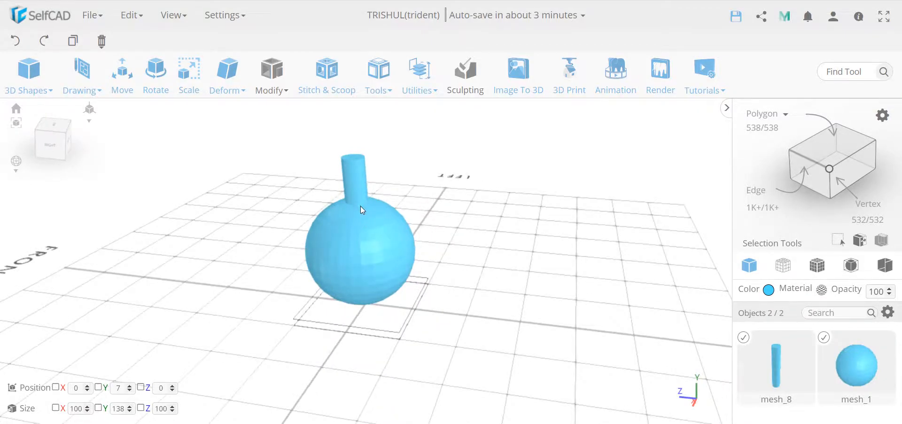
{"action": "left_click", "coordinate": [775, 346]}
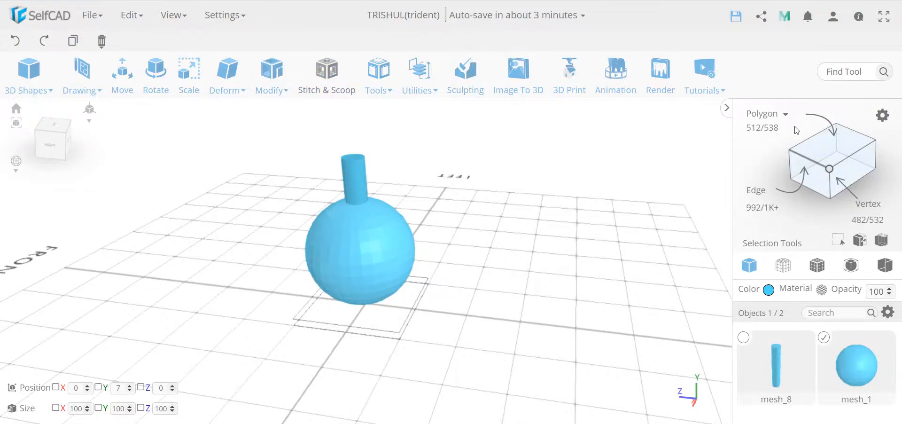
{"action": "left_click", "coordinate": [824, 151]}
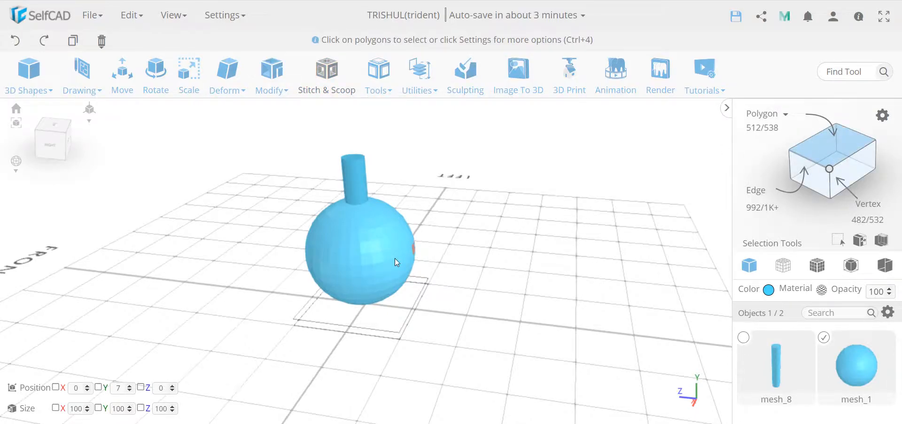
{"action": "left_click", "coordinate": [366, 254]}
{"action": "key", "text": "Delete"}
{"action": "key", "text": "Return"}
{"action": "left_click_drag", "start_coordinate": [525, 284], "coordinate": [477, 301]}
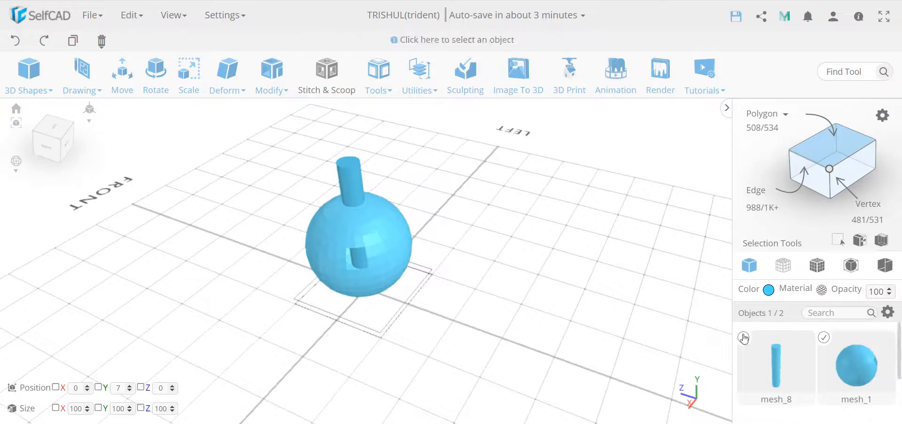
- Subtract the cylinder mesh_8 from the sphere with the patch removed, using Stitch & Scoop Difference
{"action": "key", "text": "ctrl+a"}
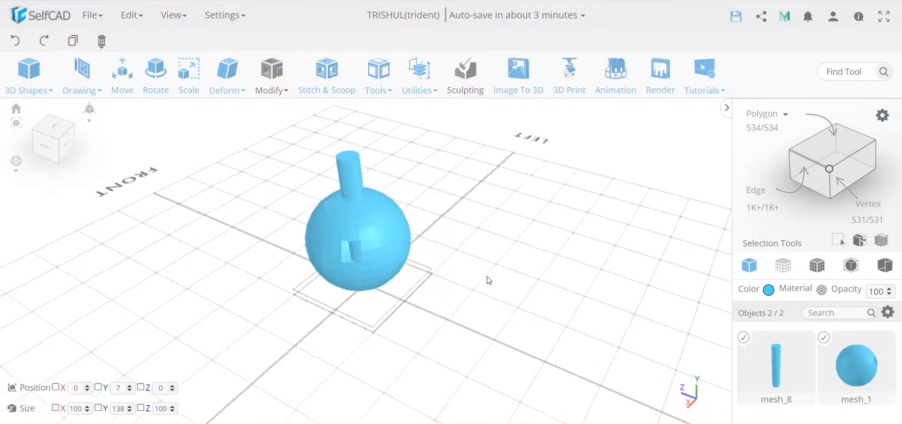
{"action": "left_click", "coordinate": [326, 90]}
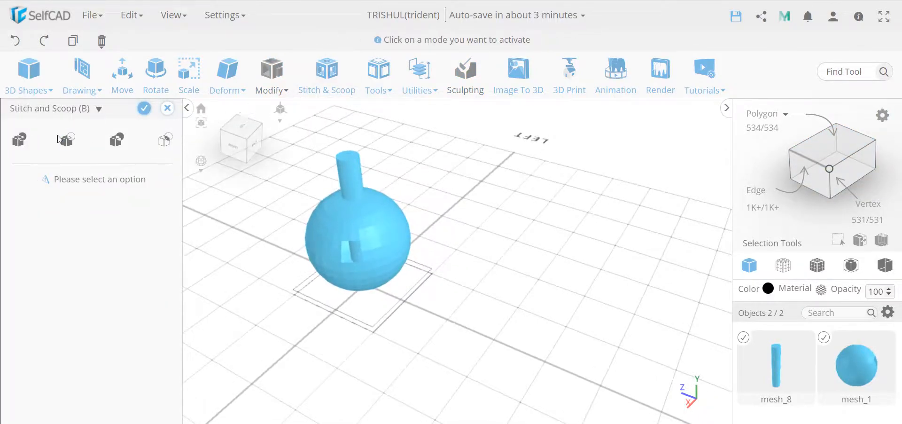
{"action": "left_click", "coordinate": [68, 139]}
{"action": "left_click", "coordinate": [73, 197]}
{"action": "left_click", "coordinate": [37, 230]}
{"action": "left_click", "coordinate": [109, 196]}
{"action": "right_click_drag", "start_coordinate": [226, 262], "coordinate": [369, 324]}
{"action": "left_click", "coordinate": [142, 109]}
- Examine the depth and inner surface of the hole cut into the top of the sphere
{"action": "scroll", "coordinate": [407, 336], "scroll_direction": "up", "scroll_amount": 5}
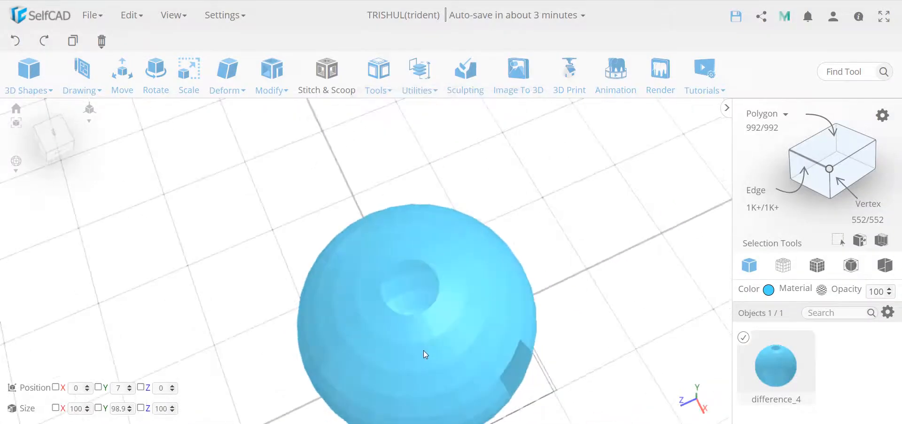
{"action": "right_click_drag", "start_coordinate": [435, 343], "coordinate": [377, 359]}
{"action": "scroll", "coordinate": [373, 315], "scroll_direction": "up", "scroll_amount": 5}
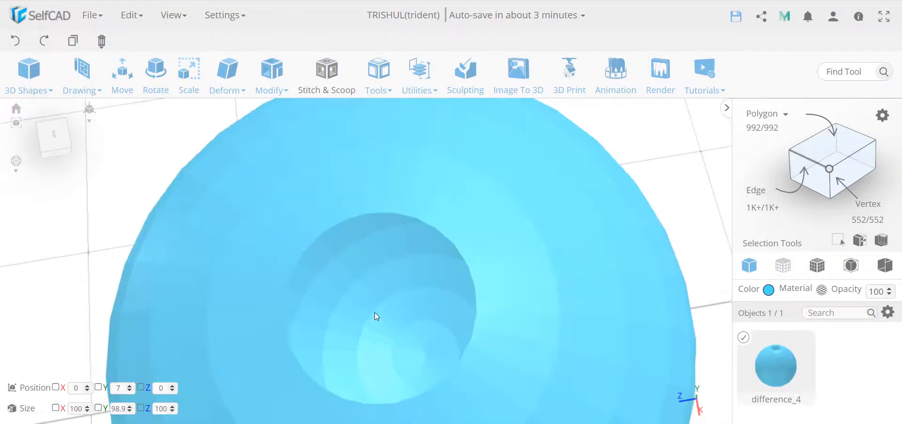
{"action": "scroll", "coordinate": [374, 316], "scroll_direction": "up", "scroll_amount": 3}
{"action": "scroll", "coordinate": [381, 275], "scroll_direction": "down", "scroll_amount": 6}
{"action": "right_click_drag", "start_coordinate": [413, 324], "coordinate": [357, 279]}
{"action": "scroll", "coordinate": [379, 220], "scroll_direction": "up", "scroll_amount": 3}
{"action": "scroll", "coordinate": [382, 223], "scroll_direction": "down", "scroll_amount": 4}
{"action": "scroll", "coordinate": [356, 263], "scroll_direction": "up", "scroll_amount": 4}
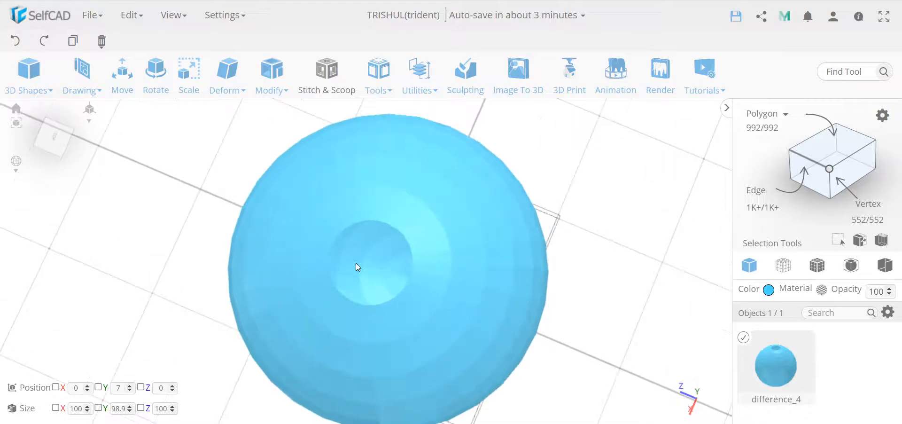
{"action": "scroll", "coordinate": [366, 270], "scroll_direction": "down", "scroll_amount": 4}
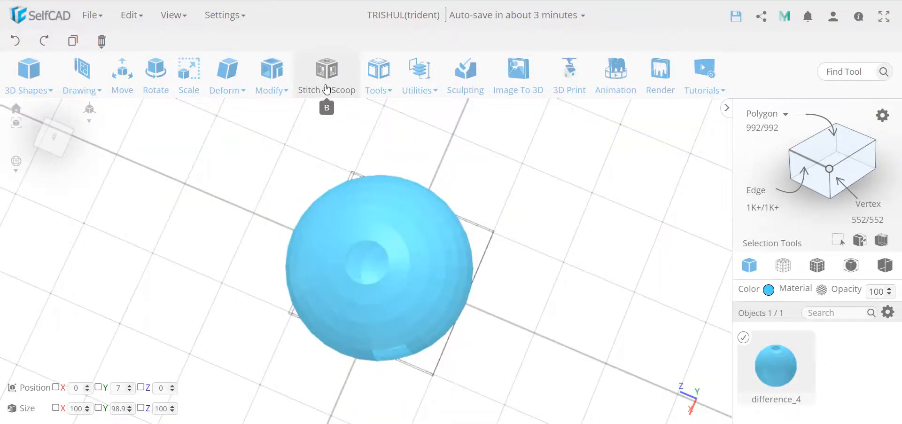
{"action": "right_click_drag", "start_coordinate": [337, 125], "coordinate": [288, 212]}
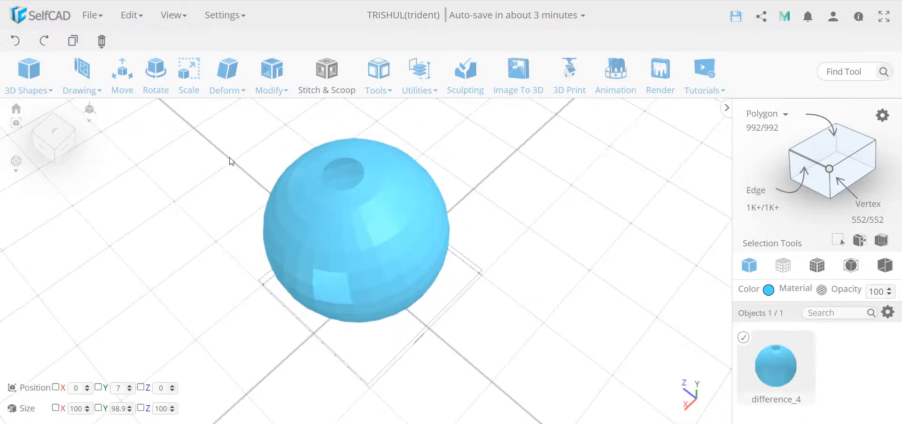
- Undo the difference and the deletion of the polygon patch on the sphere's side
{"action": "left_click", "coordinate": [10, 41]}
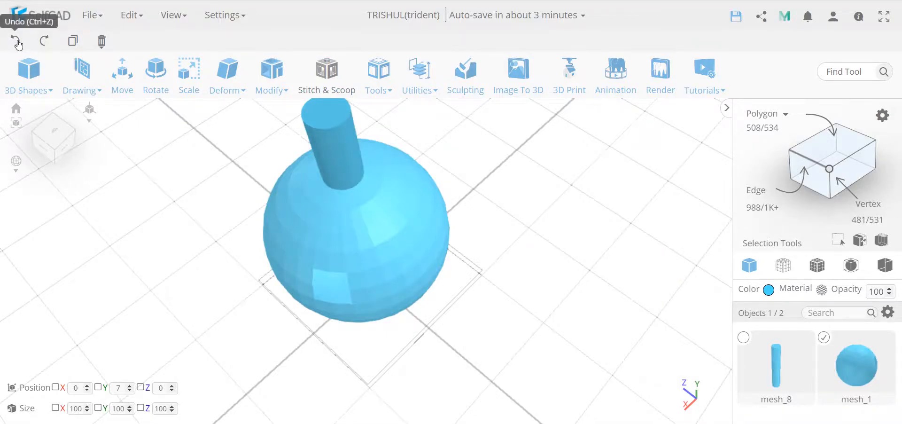
{"action": "left_click", "coordinate": [6, 41]}
{"action": "left_click", "coordinate": [487, 246]}
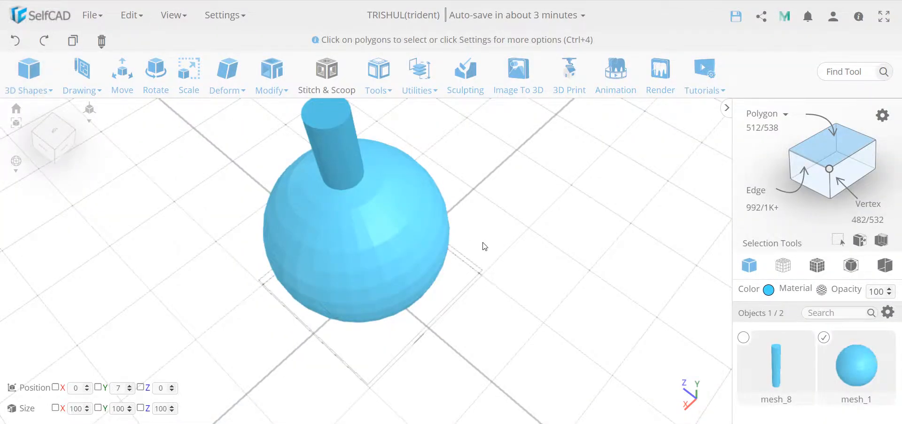
- Hide the unselected cylinder mesh_8 so that only the sphere is displayed
{"action": "scroll", "coordinate": [480, 246], "scroll_direction": "down", "scroll_amount": 5}
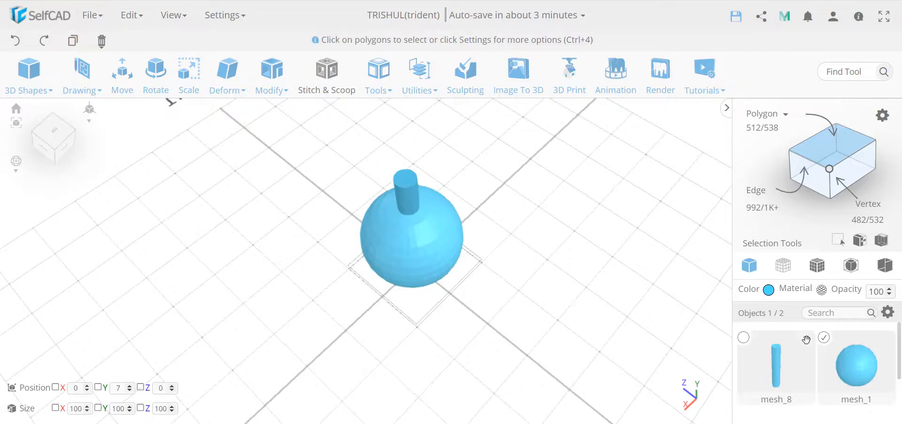
{"action": "left_click", "coordinate": [887, 311]}
{"action": "left_click", "coordinate": [881, 411]}
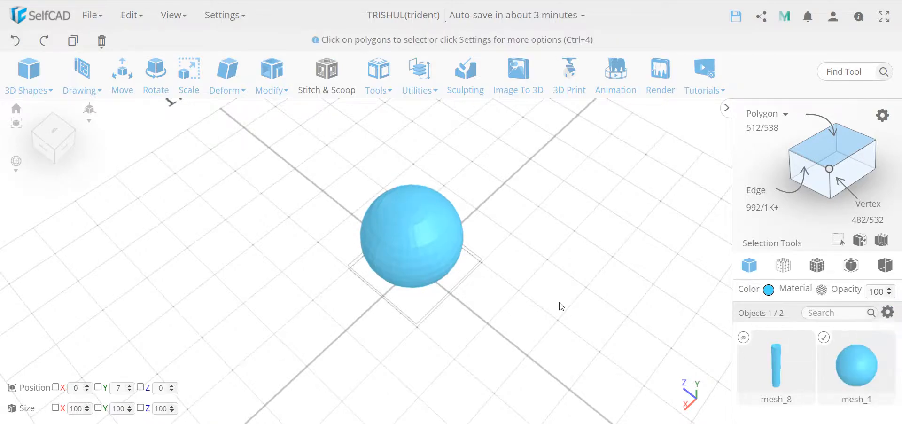
- Delete the round cap of polygons at the very top of the sphere to leave an opening
{"action": "scroll", "coordinate": [437, 211], "scroll_direction": "up", "scroll_amount": 5}
{"action": "right_click_drag", "start_coordinate": [492, 232], "coordinate": [478, 241]}
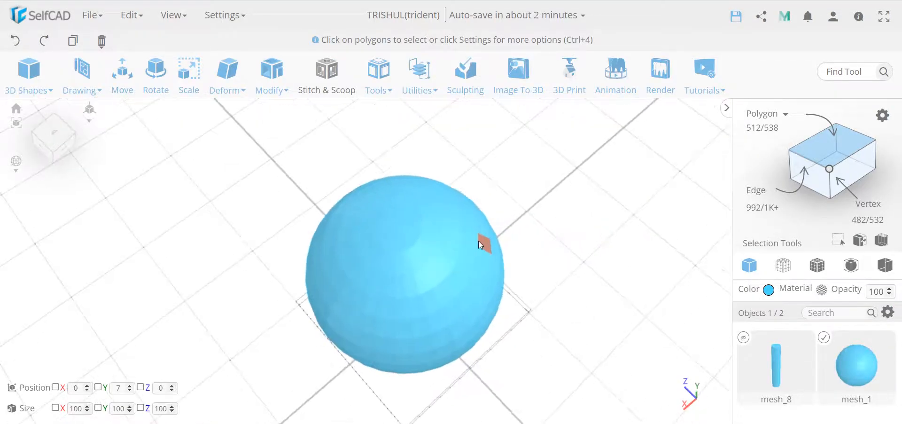
{"action": "left_click", "coordinate": [396, 229]}
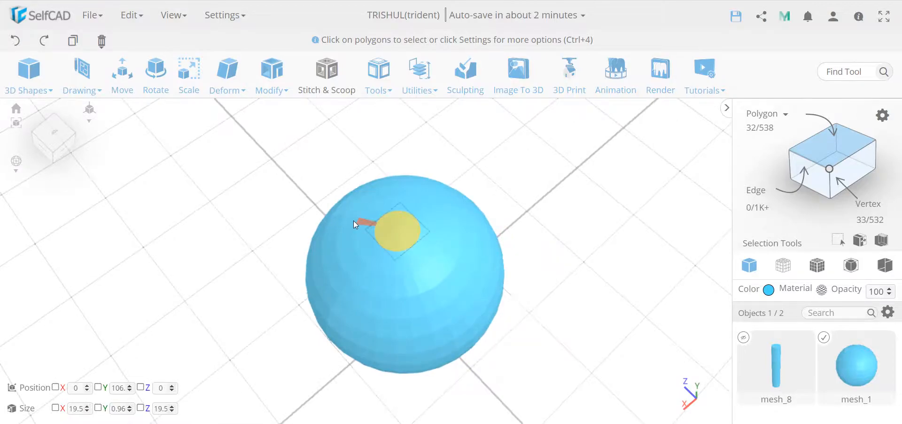
{"action": "key", "text": "Delete"}
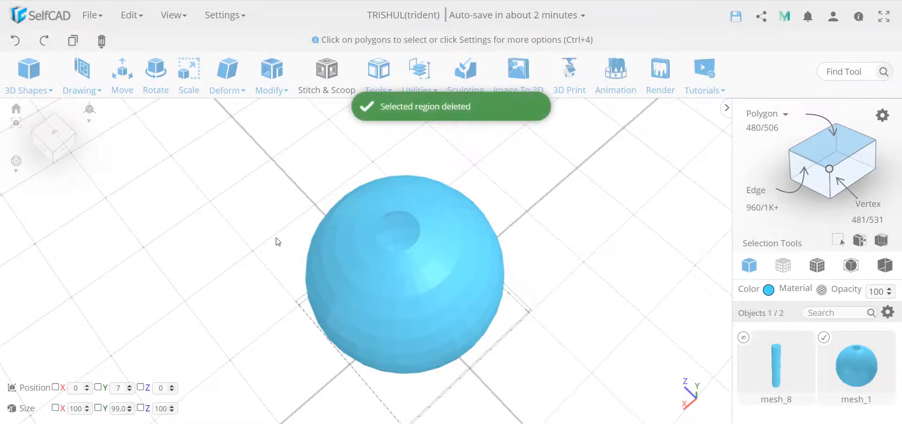
{"action": "right_click_drag", "start_coordinate": [276, 238], "coordinate": [265, 253]}
{"action": "scroll", "coordinate": [403, 298], "scroll_direction": "up", "scroll_amount": 5}
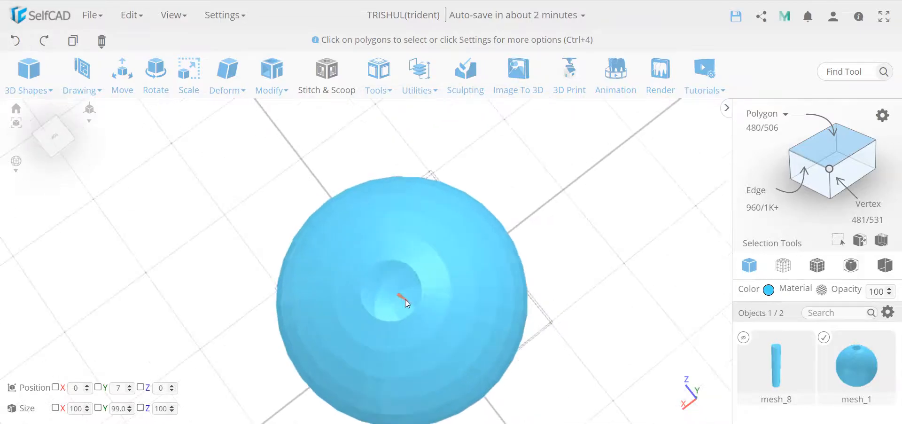
{"action": "scroll", "coordinate": [379, 297], "scroll_direction": "down", "scroll_amount": 5}
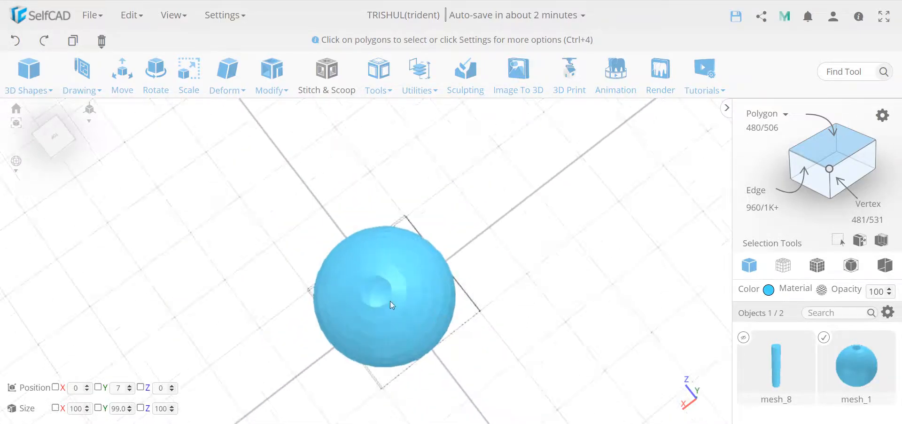
- Try adding a thickness of -5 to the opened sphere, inspect the wall through the hole, and discard the change
{"action": "right_click_drag", "start_coordinate": [365, 285], "coordinate": [393, 262]}
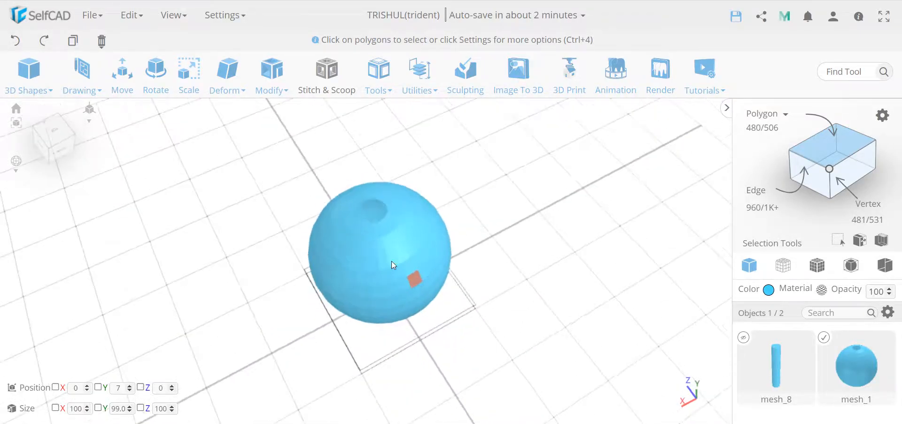
{"action": "left_click", "coordinate": [272, 78]}
{"action": "left_click", "coordinate": [287, 162]}
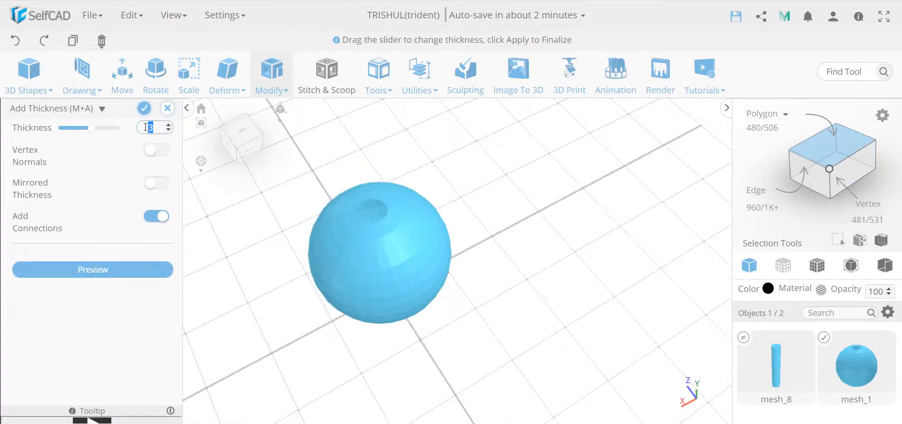
{"action": "key", "text": "Return"}
{"action": "scroll", "coordinate": [393, 212], "scroll_direction": "up", "scroll_amount": 5}
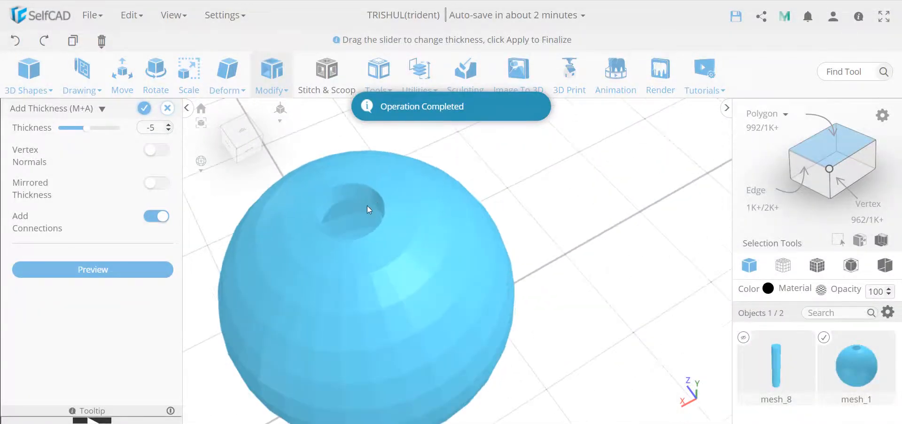
{"action": "left_click", "coordinate": [167, 108]}
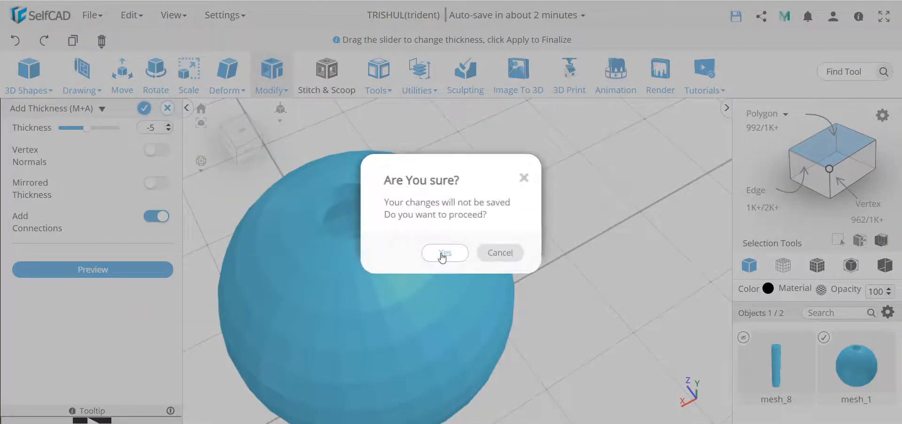
{"action": "left_click", "coordinate": [443, 253]}
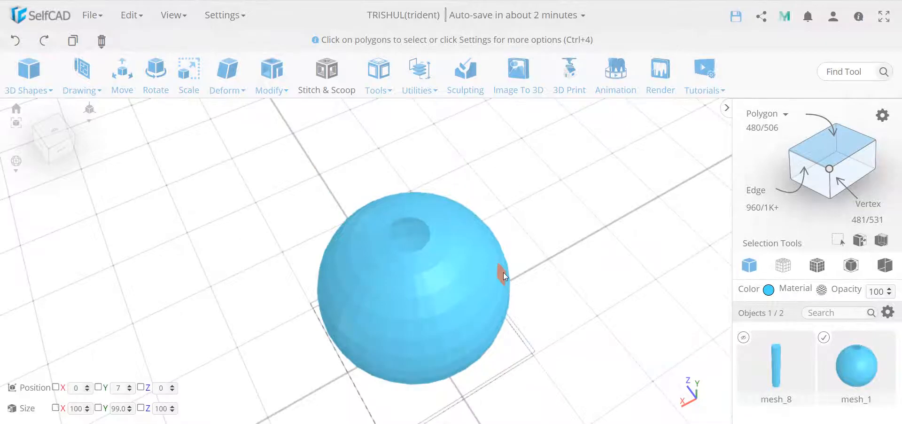
- Undo the deletion of the sphere's top cap and flatten the cap's polygons to a Y size of 0
{"action": "left_click", "coordinate": [19, 43]}
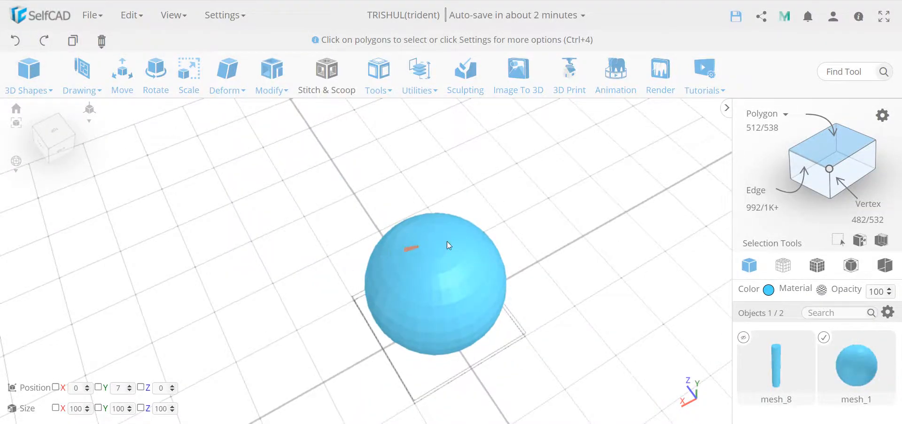
{"action": "right_click_drag", "start_coordinate": [331, 278], "coordinate": [284, 283]}
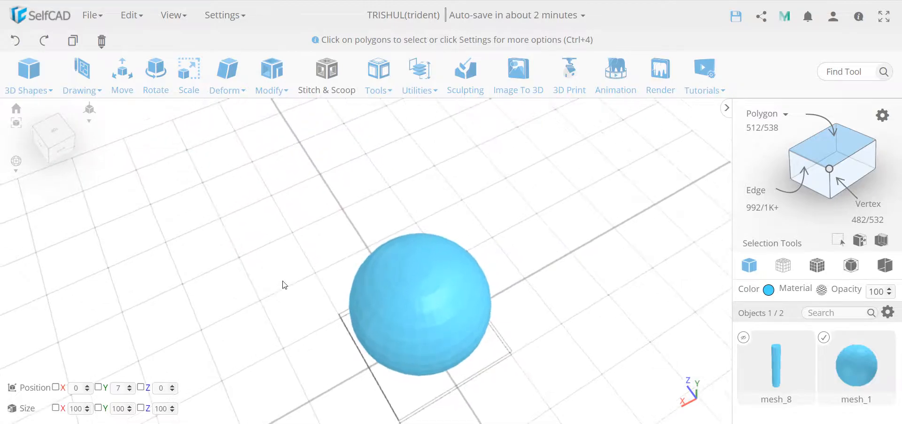
{"action": "left_click_drag", "start_coordinate": [416, 273], "coordinate": [389, 264]}
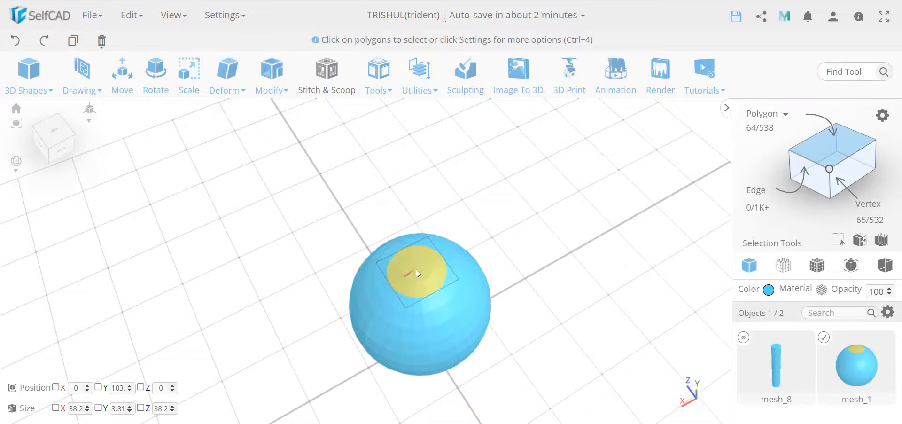
{"action": "left_click_drag", "start_coordinate": [286, 274], "coordinate": [269, 232]}
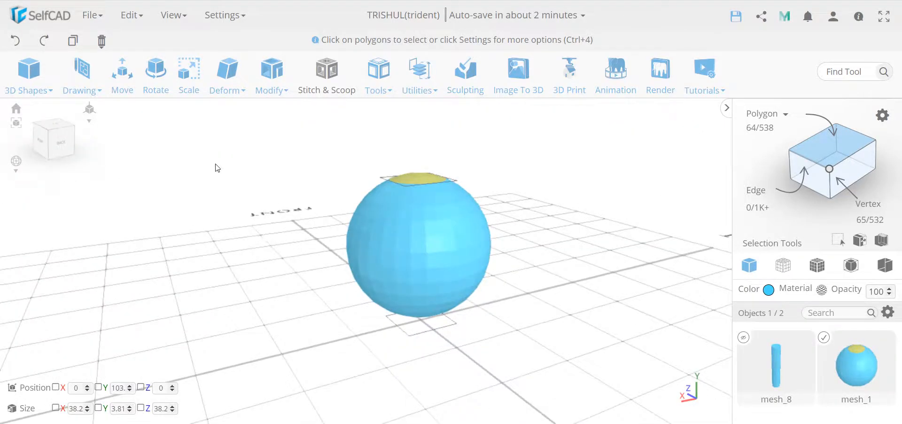
{"action": "left_click", "coordinate": [228, 88]}
{"action": "left_click", "coordinate": [261, 243]}
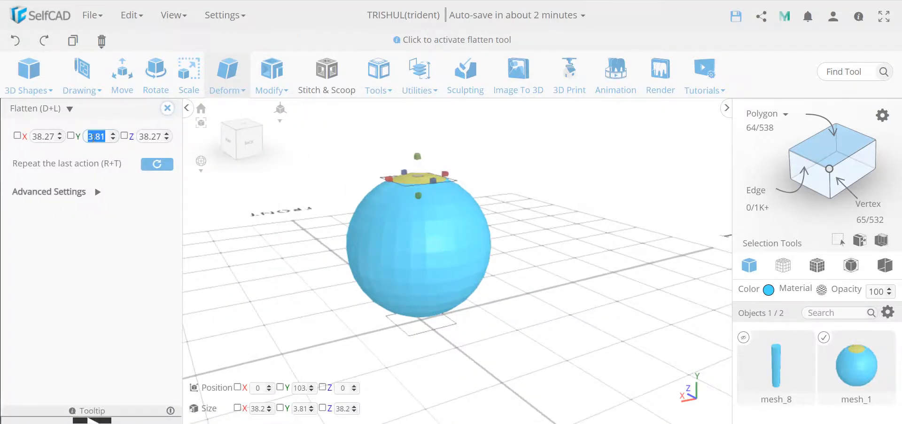
{"action": "key", "text": "Return"}
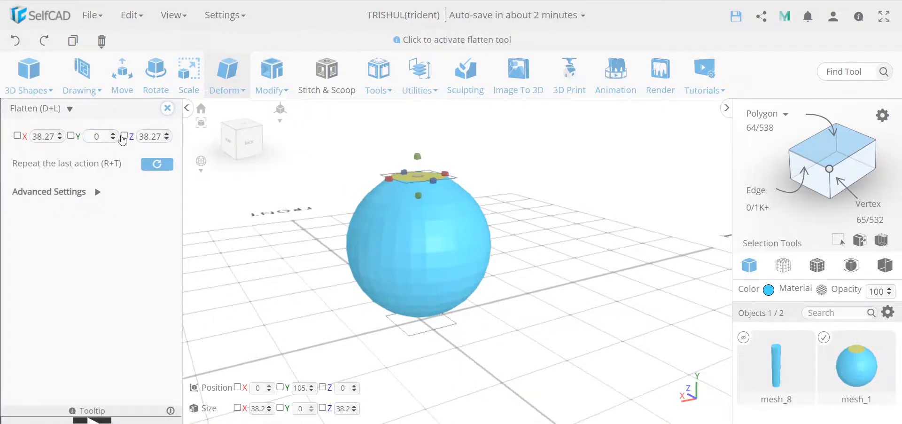
{"action": "left_click", "coordinate": [167, 109]}
- Switch to face selection, select the inner disc of the sphere's flattened top, and clear the selection
{"action": "left_click_drag", "start_coordinate": [187, 139], "coordinate": [444, 258]}
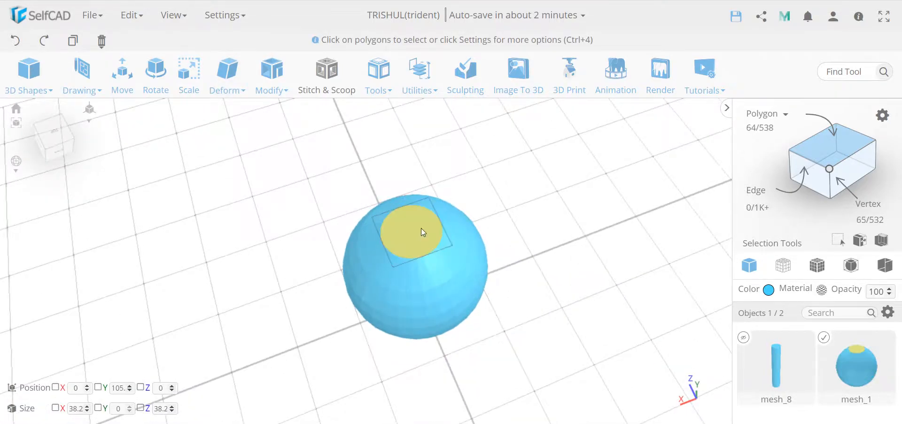
{"action": "left_click", "coordinate": [823, 125]}
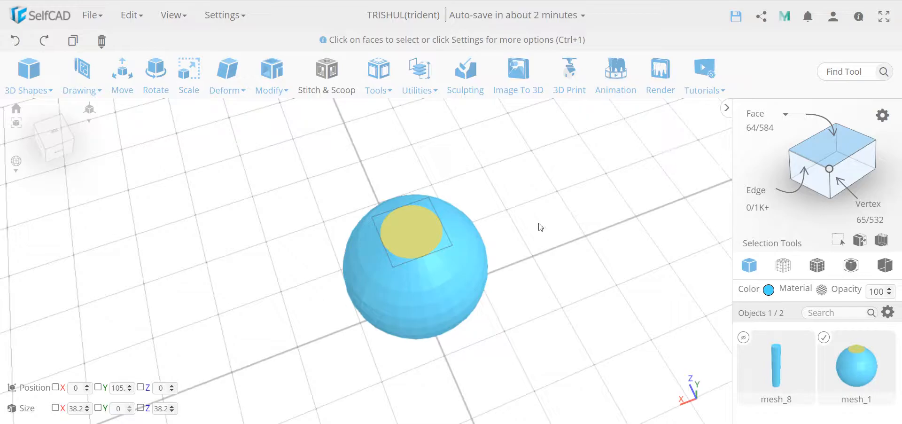
{"action": "left_click", "coordinate": [426, 231]}
{"action": "left_click", "coordinate": [419, 236]}
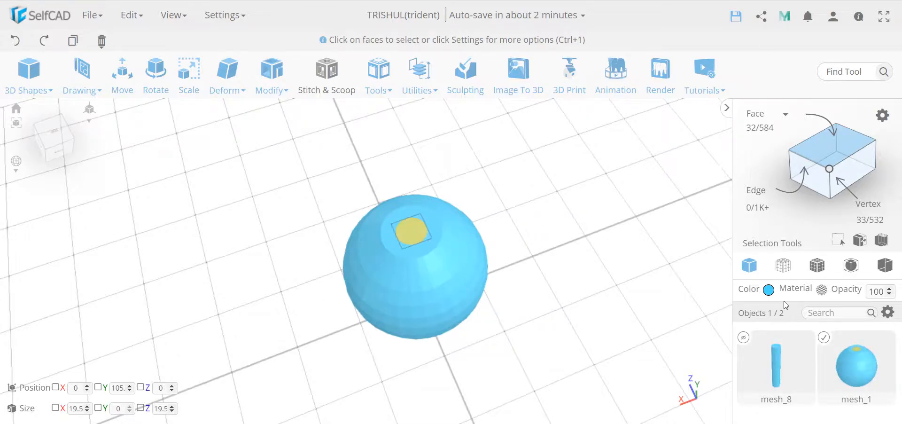
{"action": "left_click", "coordinate": [561, 277]}
- Split the sphere near its base using an exact Cube Selection with Bottom 21, invert the selection, and clear it
{"action": "left_click_drag", "start_coordinate": [555, 284], "coordinate": [514, 249]}
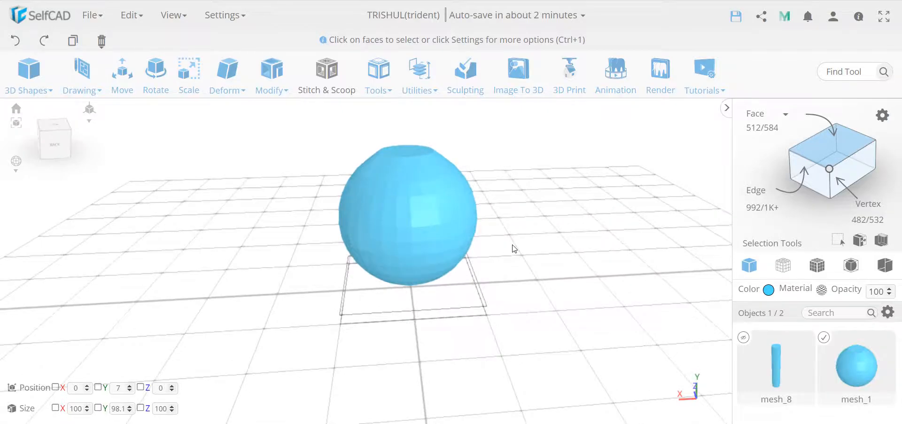
{"action": "left_click", "coordinate": [885, 243]}
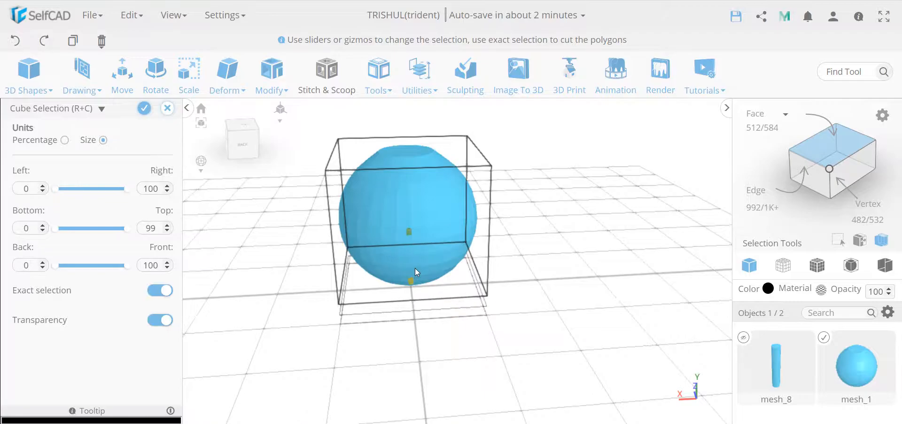
{"action": "left_click_drag", "start_coordinate": [413, 262], "coordinate": [447, 322]}
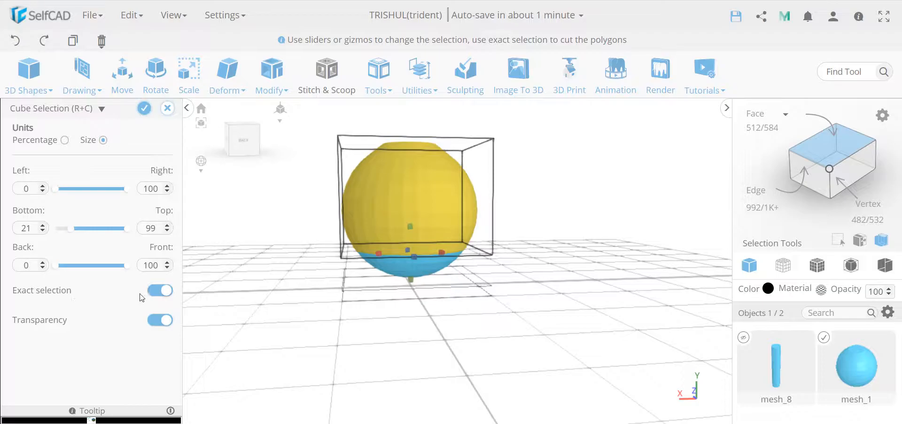
{"action": "left_click", "coordinate": [145, 110]}
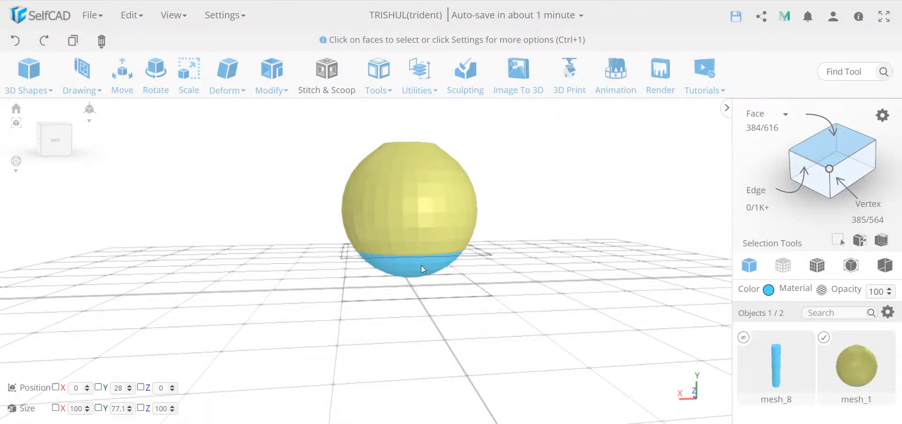
{"action": "left_click", "coordinate": [858, 239]}
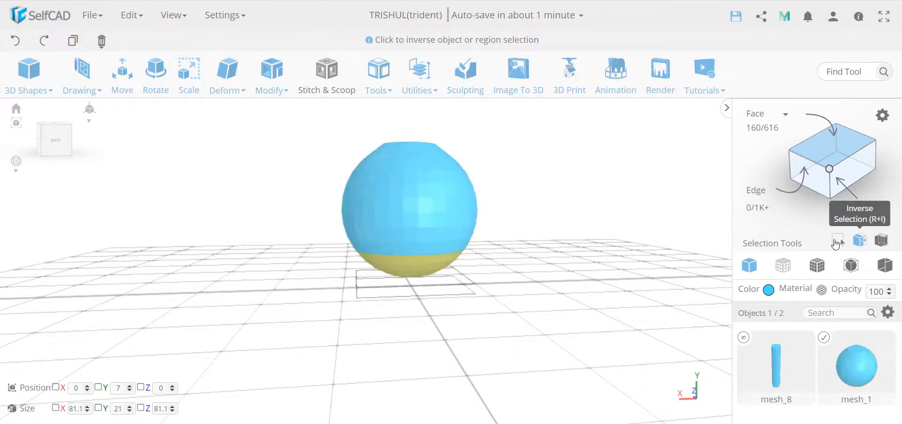
{"action": "right_click_drag", "start_coordinate": [524, 292], "coordinate": [237, 204]}
{"action": "right_click_drag", "start_coordinate": [404, 236], "coordinate": [299, 234]}
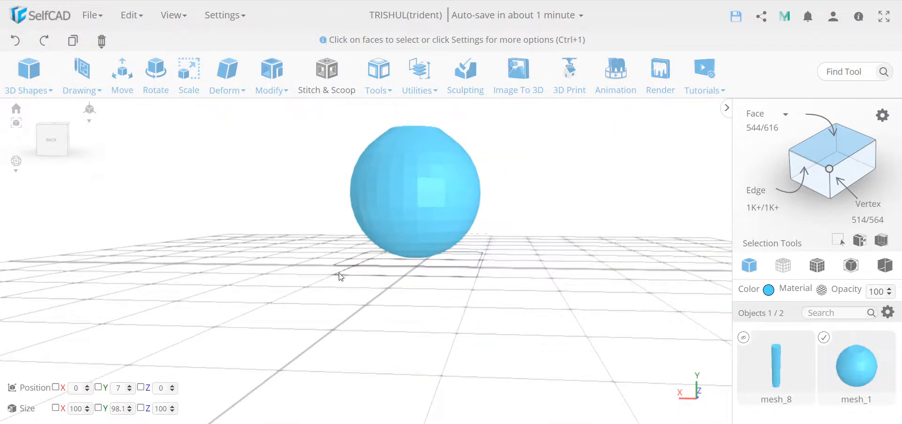
{"action": "mouse_move", "coordinate": [343, 269]}
{"action": "right_mouse_down"}
{"action": "mouse_move", "coordinate": [355, 279]}
{"action": "mouse_move", "coordinate": [354, 269]}
{"action": "right_mouse_up"}
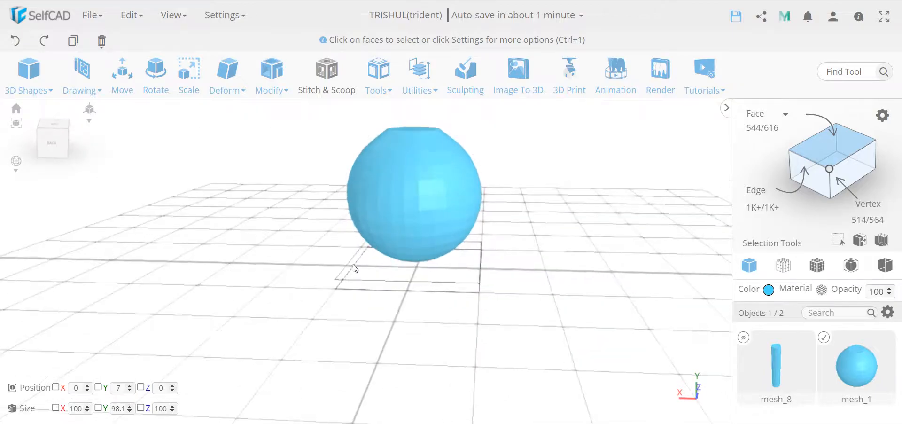
- Start a 3D sketch and add a 100 × 100 × 100 mm cube beside the sphere
{"action": "left_click", "coordinate": [84, 81]}
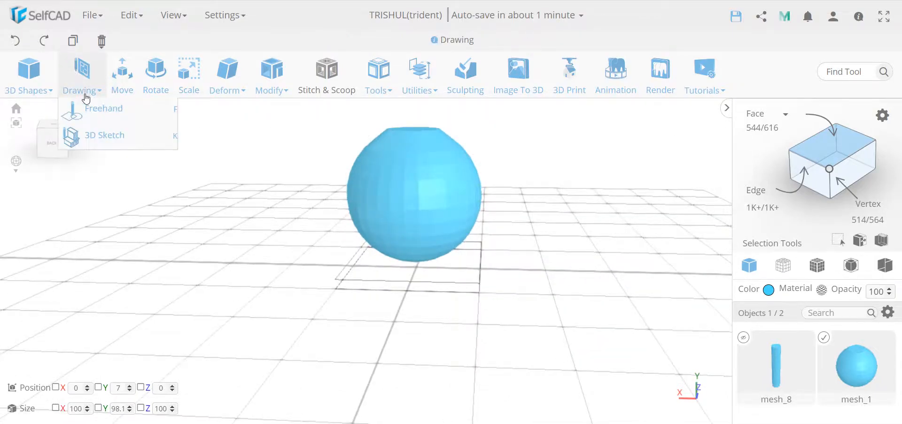
{"action": "left_click", "coordinate": [106, 135]}
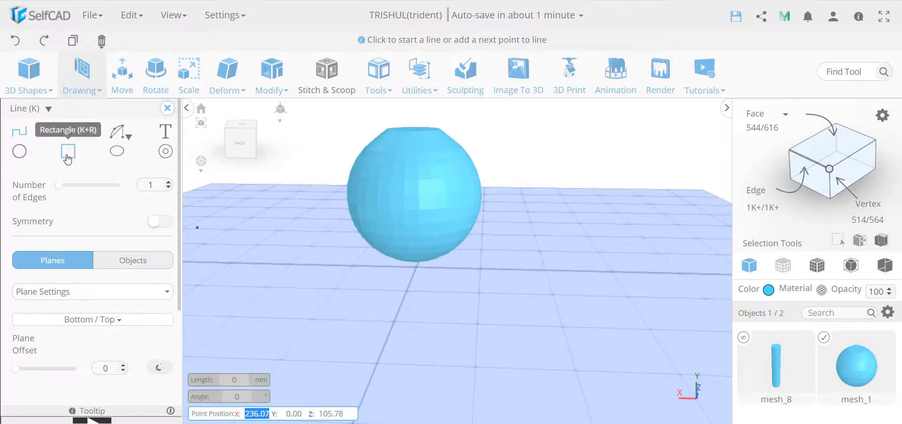
{"action": "left_click", "coordinate": [28, 75]}
{"action": "left_click_drag", "start_coordinate": [475, 329], "coordinate": [552, 269]}
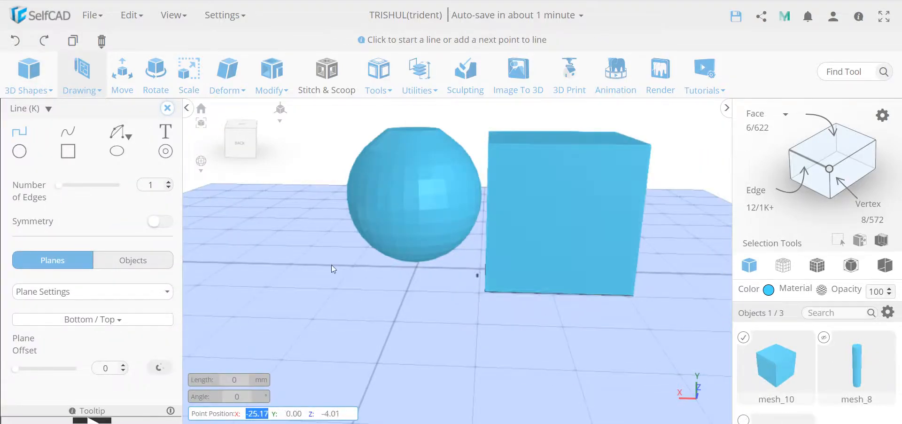
- Draw a rectangle about 54 by 37.5 mm in the middle of the cube's front face
{"action": "left_click", "coordinate": [68, 155]}
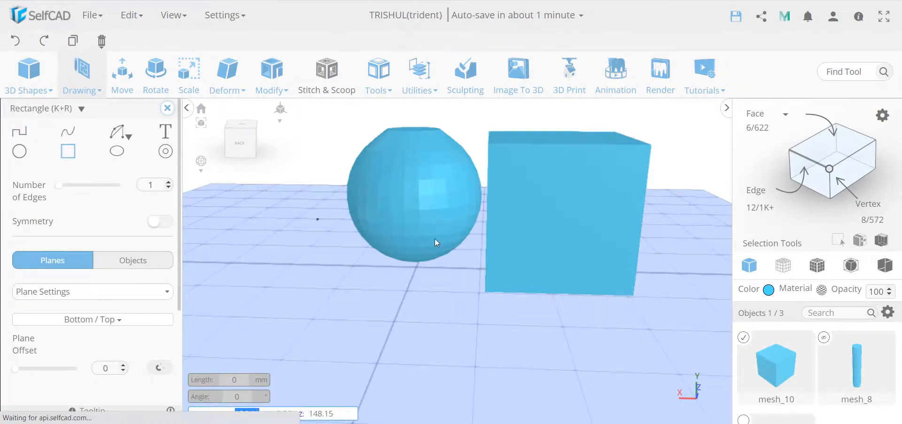
{"action": "left_click", "coordinate": [523, 180]}
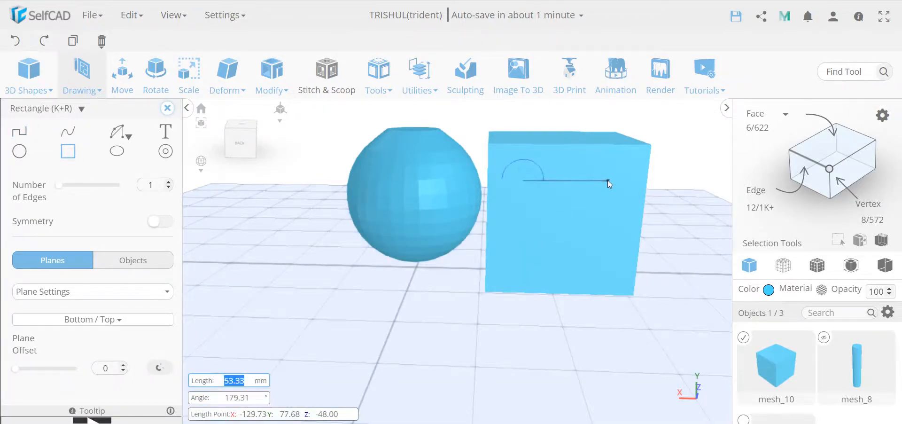
{"action": "left_click", "coordinate": [608, 185]}
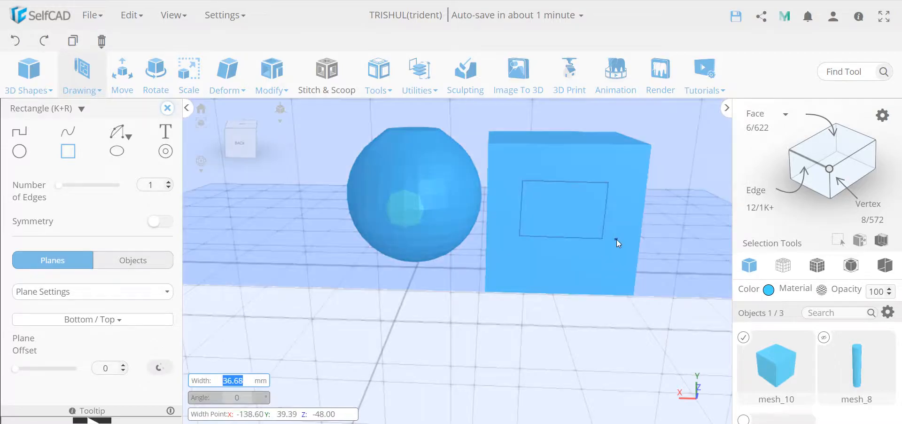
{"action": "left_click", "coordinate": [616, 239]}
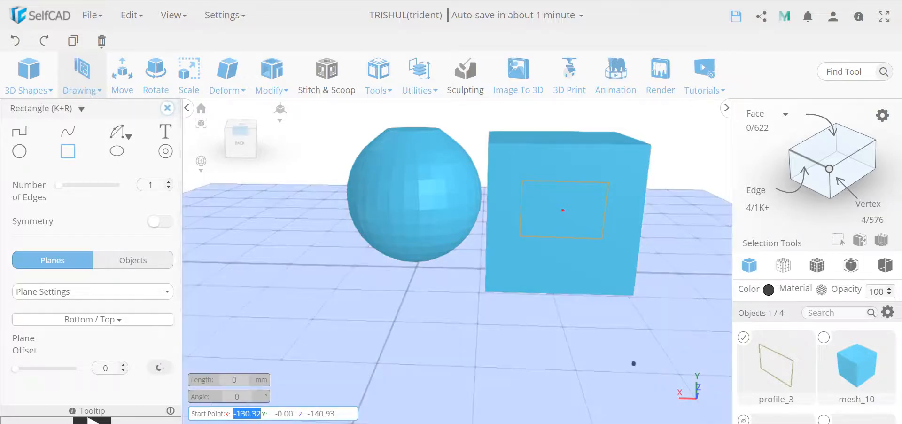
- Cut the rectangle's outline into the cube's front face using Cut With Profile
{"action": "left_click", "coordinate": [824, 337]}
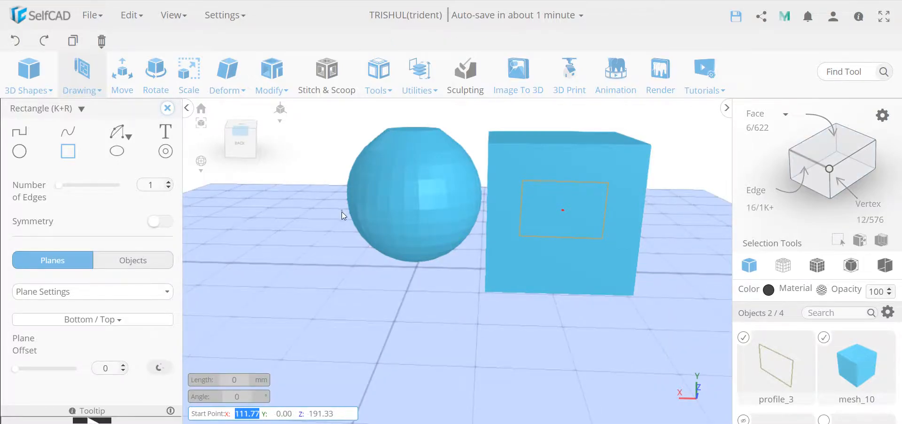
{"action": "left_click", "coordinate": [272, 91]}
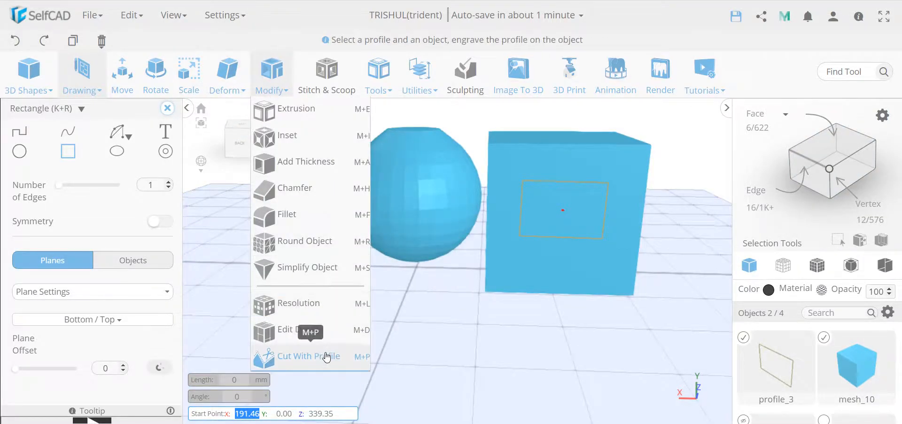
{"action": "left_click", "coordinate": [289, 356]}
- Try extruding the rectangular face on the cube's front outward by about 82 mm and discard the extrusion
{"action": "left_click", "coordinate": [845, 143]}
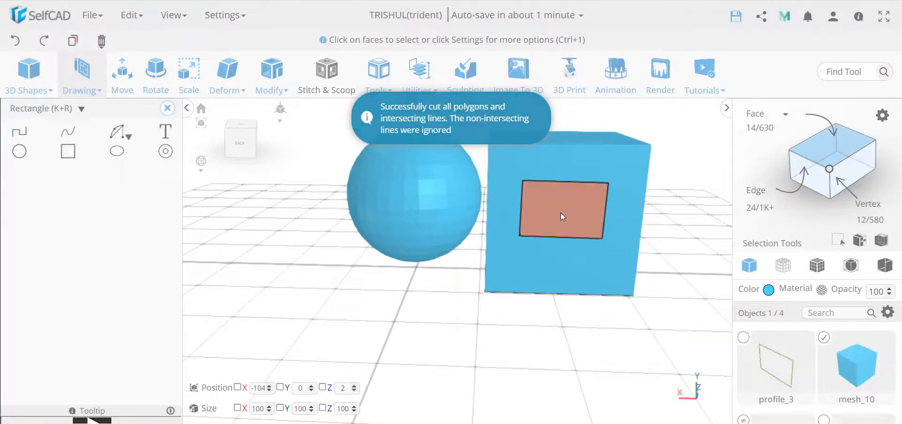
{"action": "left_click", "coordinate": [550, 210]}
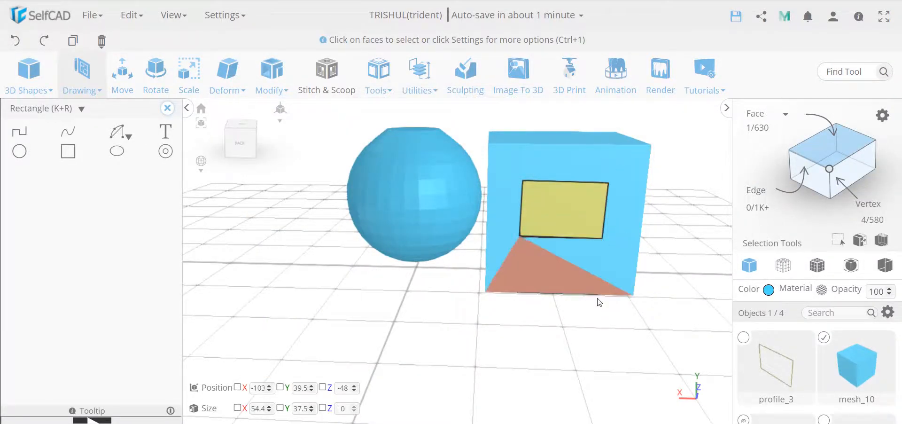
{"action": "left_click", "coordinate": [272, 75]}
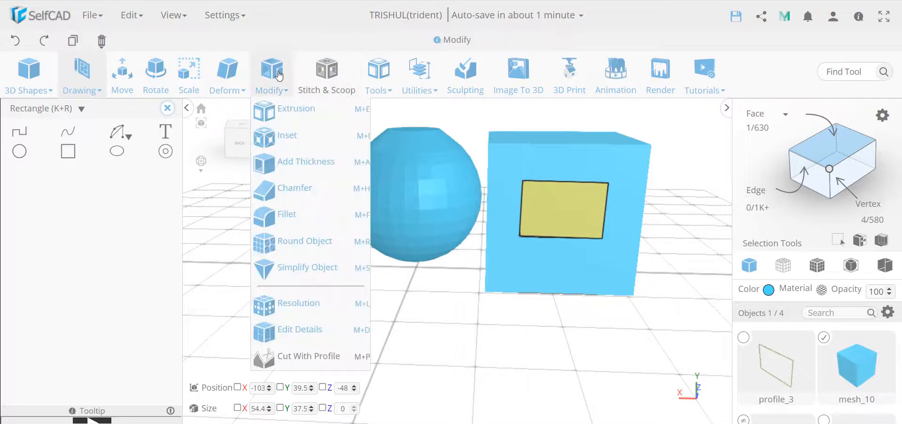
{"action": "left_click", "coordinate": [297, 116]}
{"action": "left_click_drag", "start_coordinate": [567, 216], "coordinate": [584, 250]}
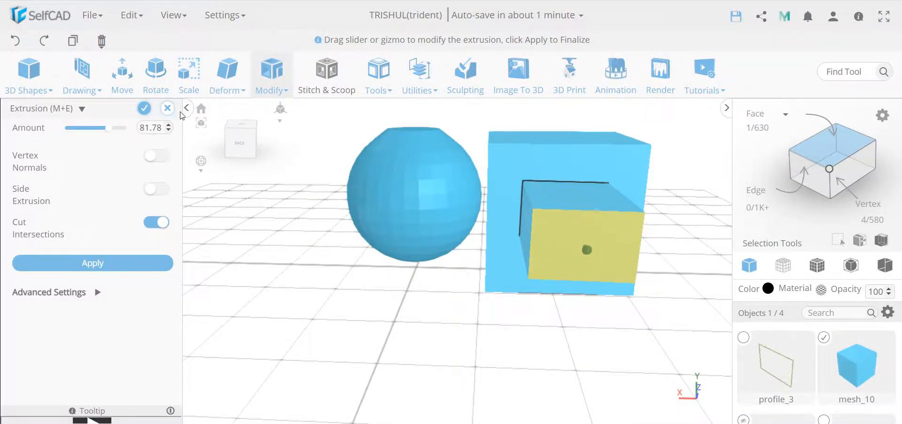
{"action": "left_click", "coordinate": [167, 108]}
{"action": "left_click", "coordinate": [449, 254]}
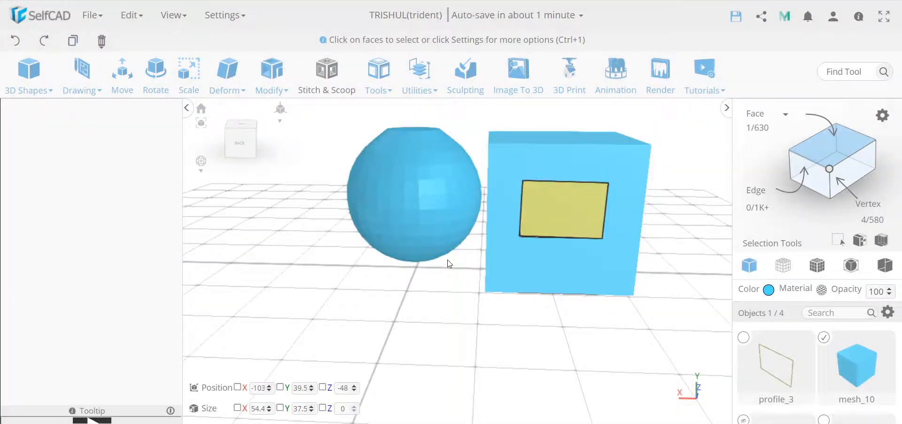
- Try drawing a short line on the sphere's upper front with the Line tool and undo it
{"action": "left_click", "coordinate": [461, 287]}
{"action": "right_click_drag", "start_coordinate": [447, 273], "coordinate": [421, 268]}
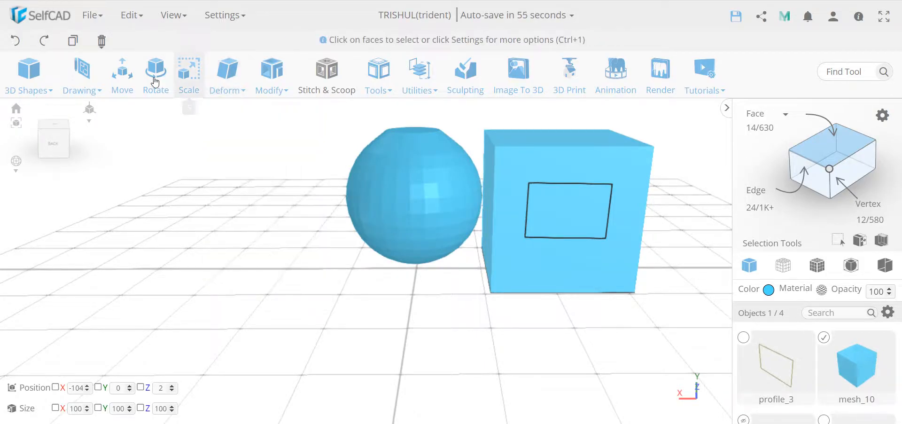
{"action": "mouse_move", "coordinate": [77, 71]}
{"action": "left_click", "coordinate": [96, 138]}
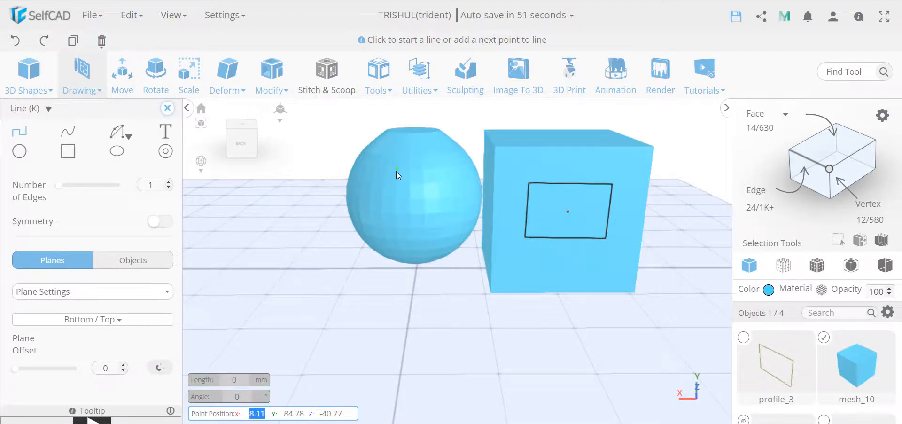
{"action": "left_click", "coordinate": [396, 171]}
{"action": "left_click", "coordinate": [410, 182]}
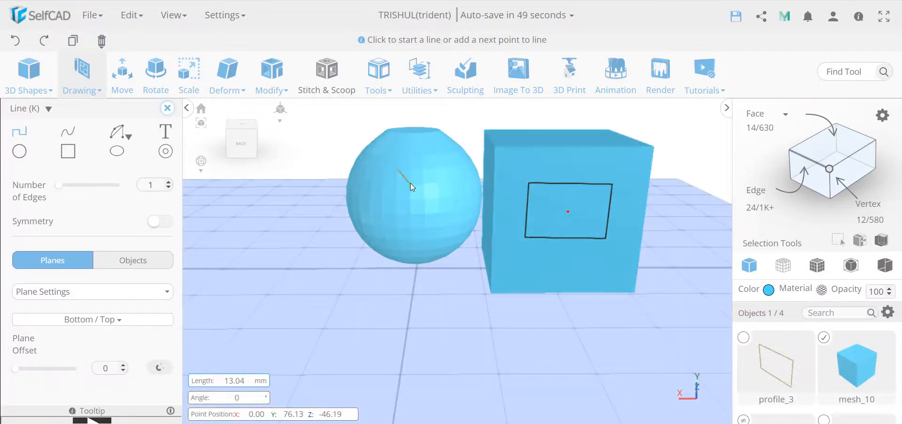
{"action": "left_click", "coordinate": [408, 196]}
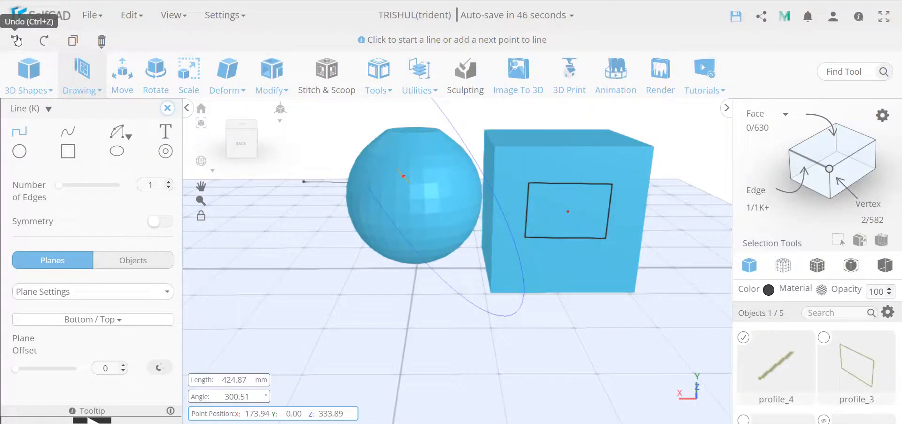
{"action": "left_click", "coordinate": [16, 39]}
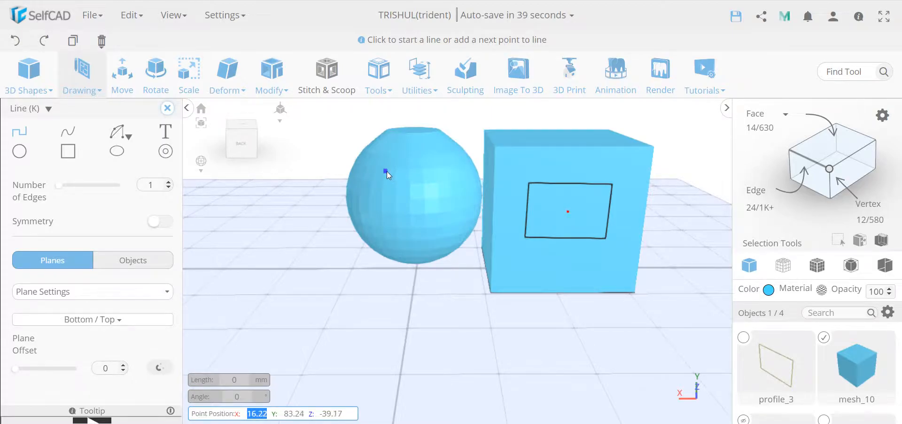
- Try drawing a straight line about 40 mm long across the sphere's upper front and discard it
{"action": "left_click", "coordinate": [387, 171]}
{"action": "left_click", "coordinate": [447, 171]}
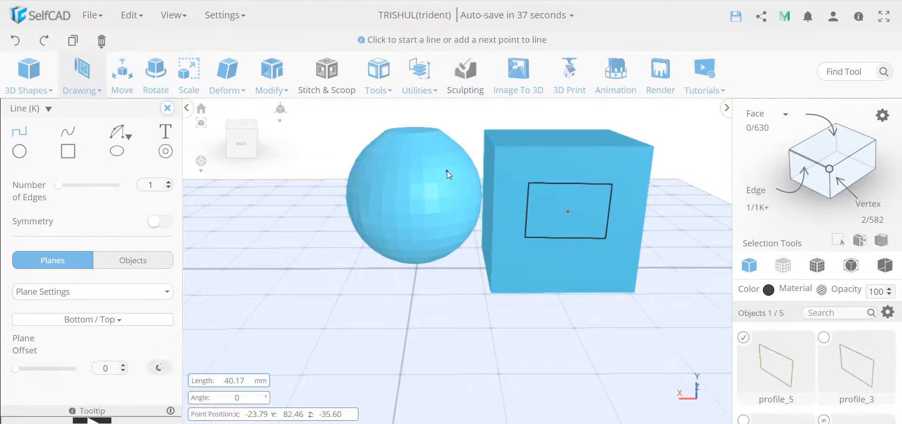
{"action": "scroll", "coordinate": [447, 170], "scroll_direction": "up", "scroll_amount": 3}
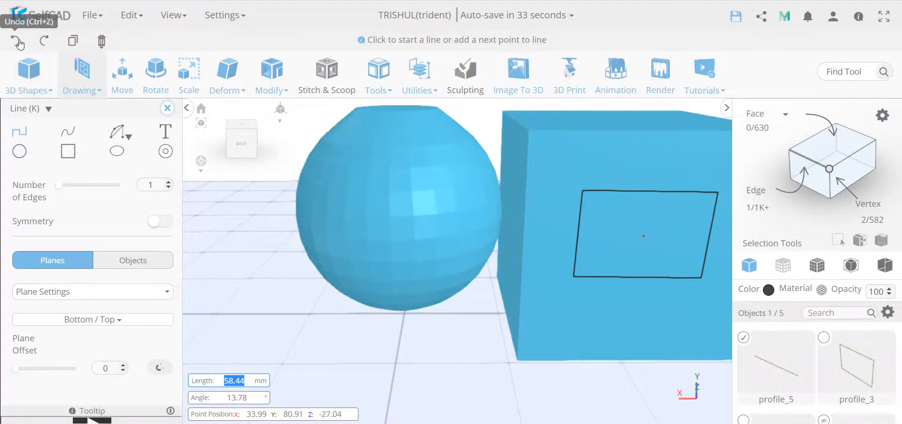
{"action": "key", "text": "Escape"}
- Draw a circle about 20 mm across directly on the sphere's front surface, using object drawing instead of a plane
{"action": "left_click", "coordinate": [135, 261]}
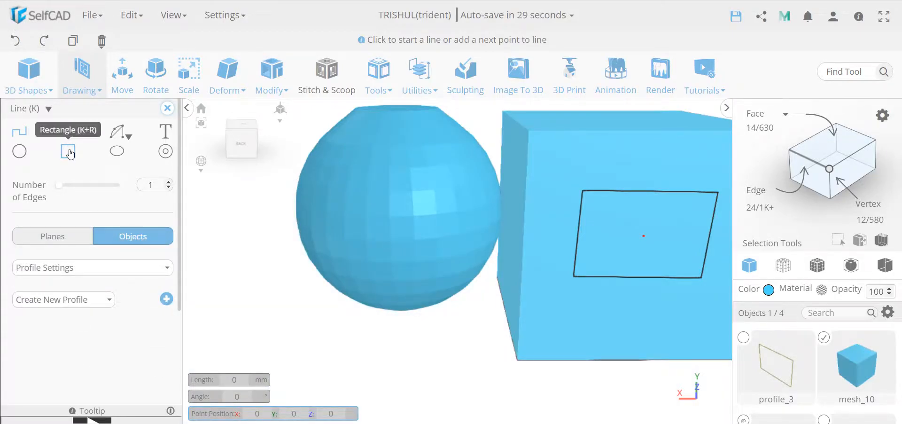
{"action": "left_click", "coordinate": [19, 151]}
{"action": "left_click_drag", "start_coordinate": [399, 188], "coordinate": [405, 215]}
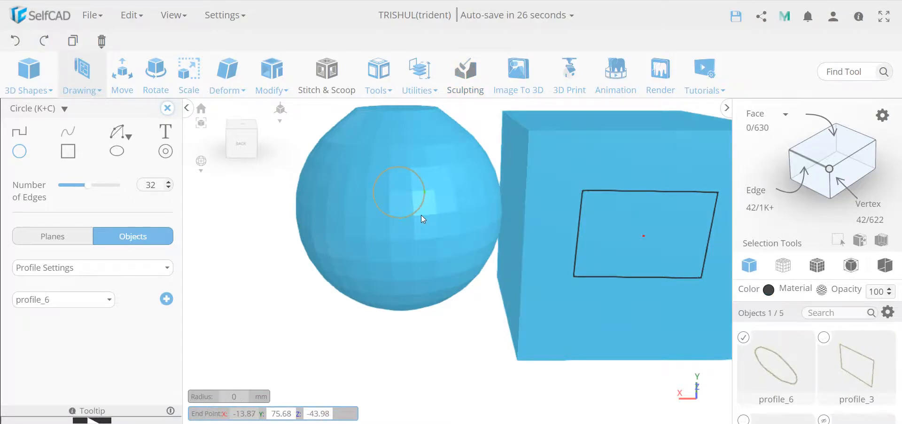
- Try drawing a line across the sphere's front along the circle's lower edge and undo it
{"action": "left_click", "coordinate": [19, 131]}
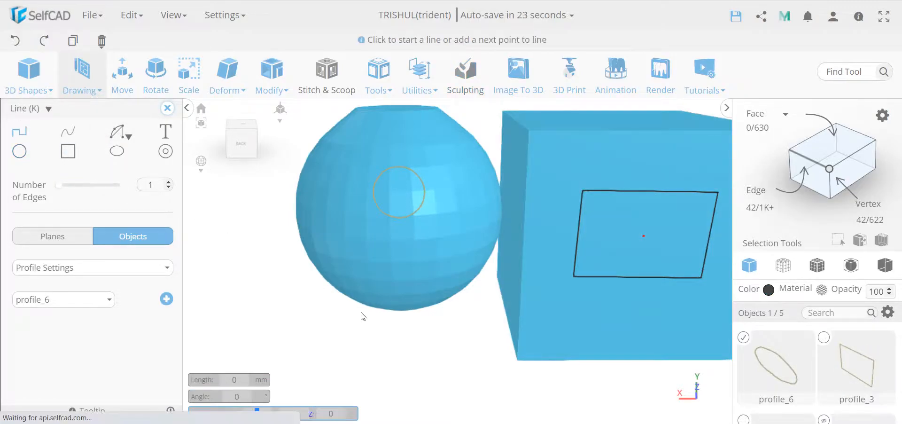
{"action": "left_click", "coordinate": [346, 241]}
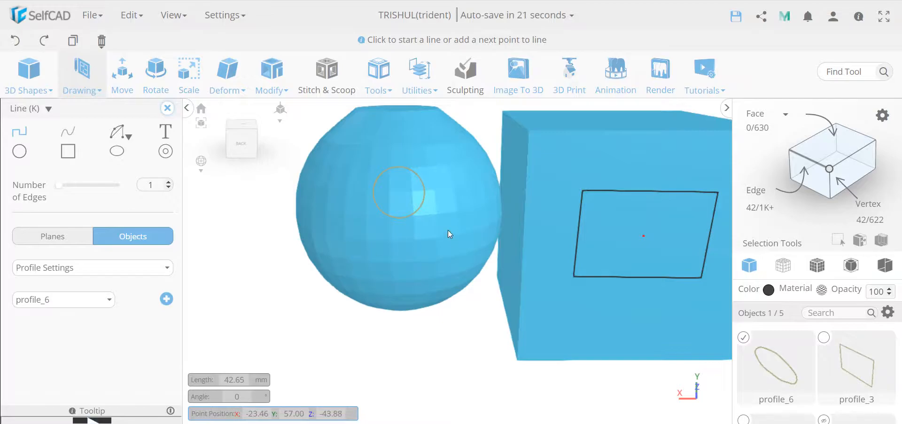
{"action": "left_click", "coordinate": [447, 197]}
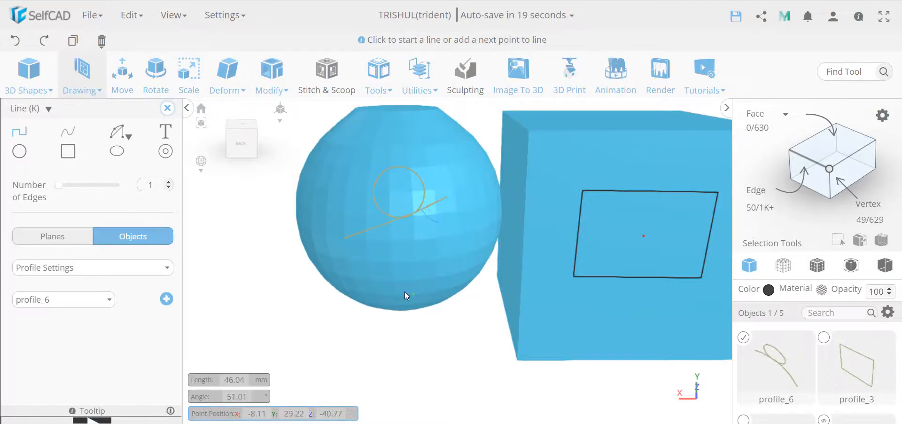
{"action": "scroll", "coordinate": [389, 224], "scroll_direction": "up", "scroll_amount": 4}
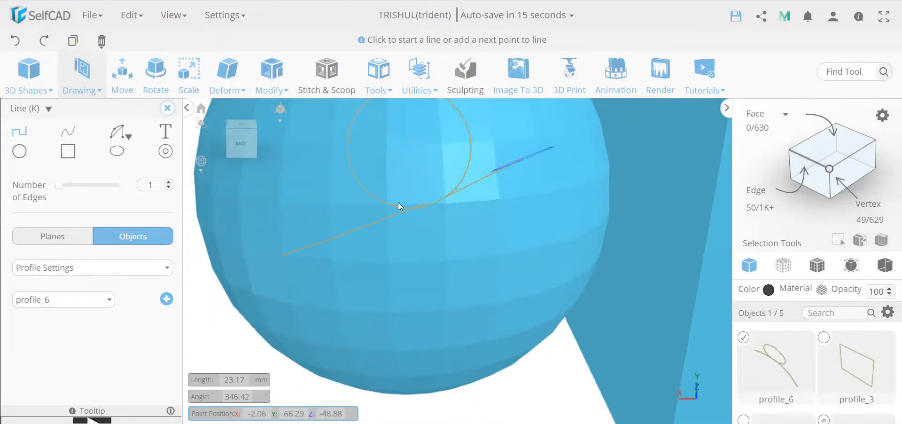
{"action": "scroll", "coordinate": [401, 203], "scroll_direction": "down", "scroll_amount": 5}
{"action": "left_click", "coordinate": [15, 40]}
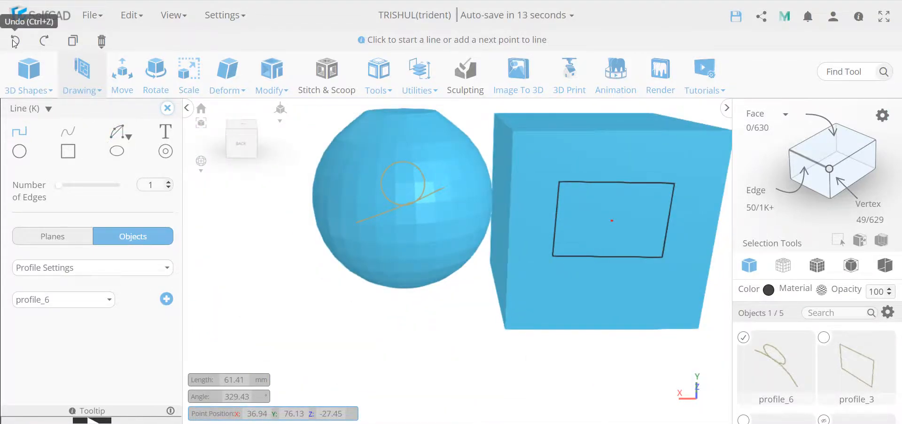
- Exit drawing and cut the circle's outline into the sphere's front using Cut With Profile
{"action": "left_click", "coordinate": [167, 108]}
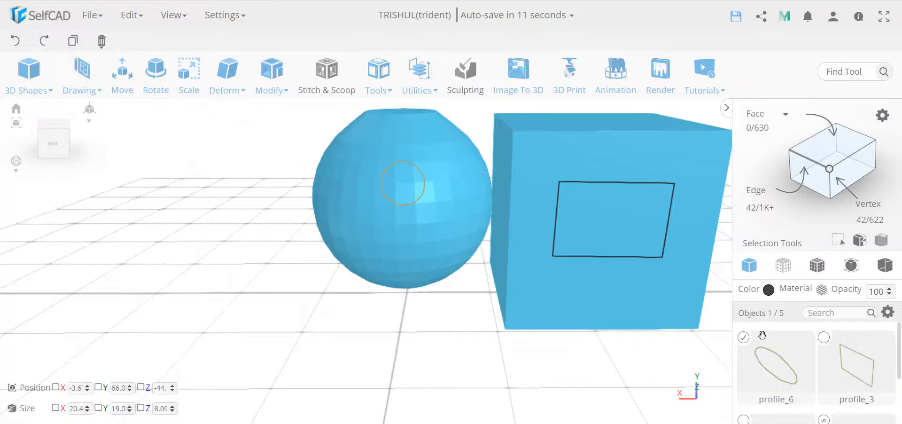
{"action": "scroll", "coordinate": [790, 363], "scroll_direction": "down", "scroll_amount": 2}
{"action": "scroll", "coordinate": [843, 372], "scroll_direction": "down", "scroll_amount": 2}
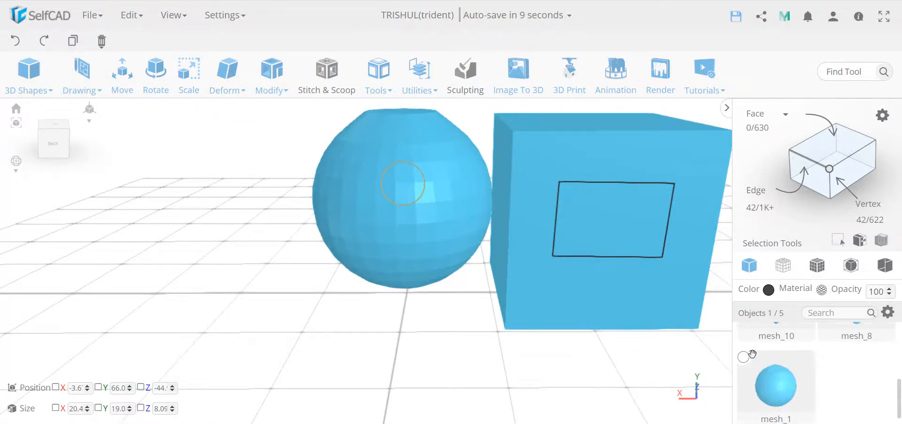
{"action": "left_click", "coordinate": [475, 250]}
{"action": "left_click", "coordinate": [271, 75]}
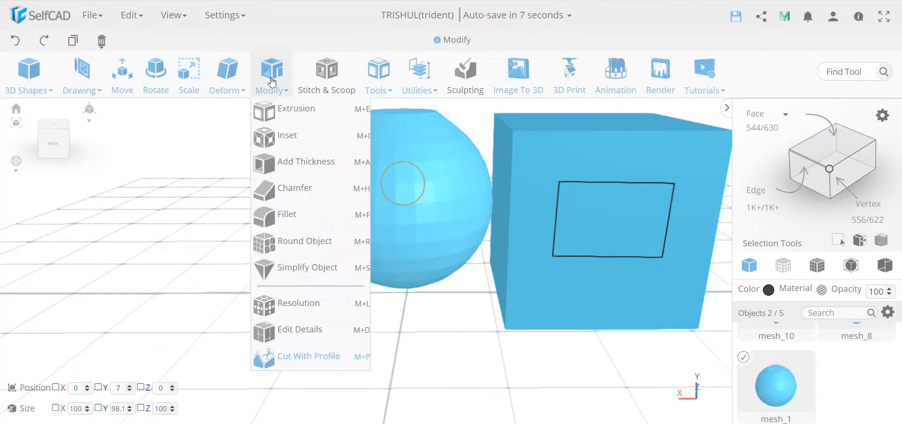
{"action": "left_click", "coordinate": [324, 354]}
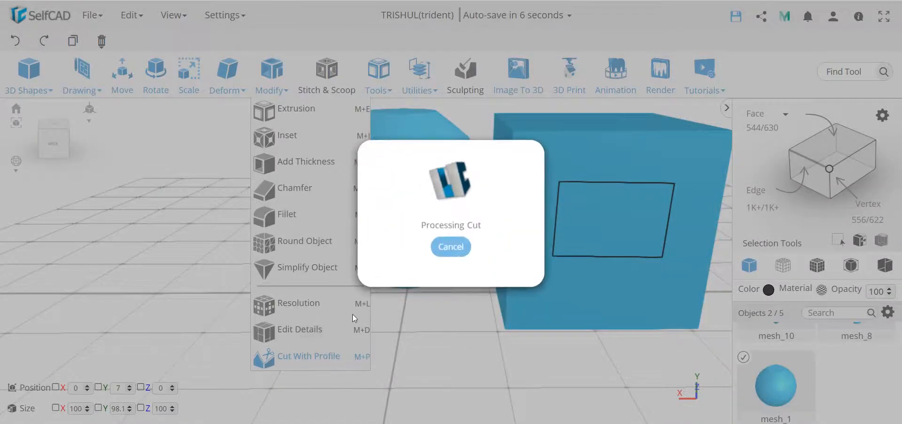
{"action": "scroll", "coordinate": [405, 180], "scroll_direction": "up", "scroll_amount": 2}
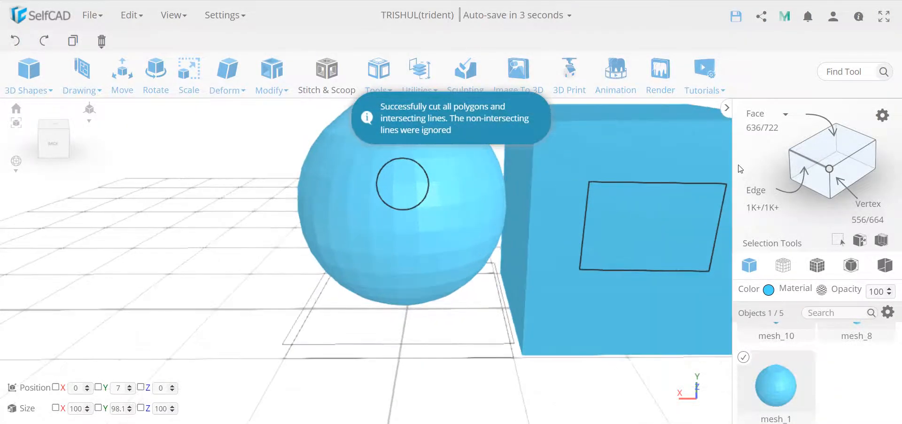
- Select the faces inside the circular cut on the sphere's front in face selection and clear the selection
{"action": "left_click", "coordinate": [832, 144]}
{"action": "left_click", "coordinate": [422, 174]}
{"action": "left_click_drag", "start_coordinate": [412, 183], "coordinate": [391, 171]}
{"action": "scroll", "coordinate": [404, 173], "scroll_direction": "up", "scroll_amount": 3}
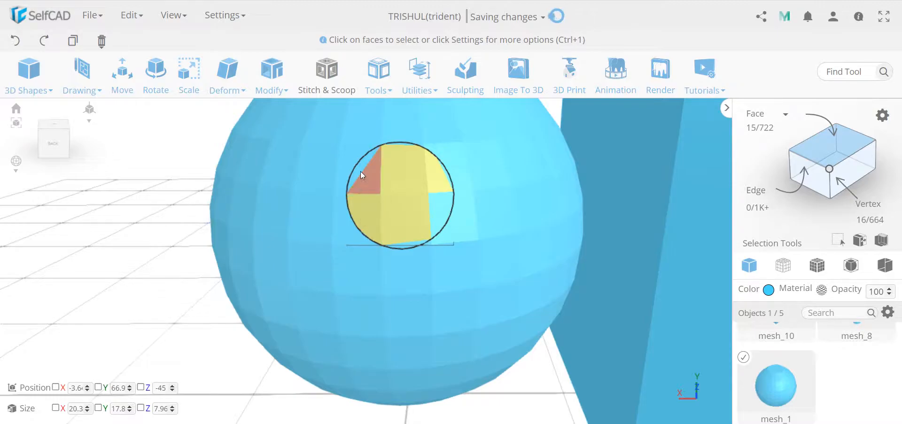
{"action": "left_click", "coordinate": [360, 169]}
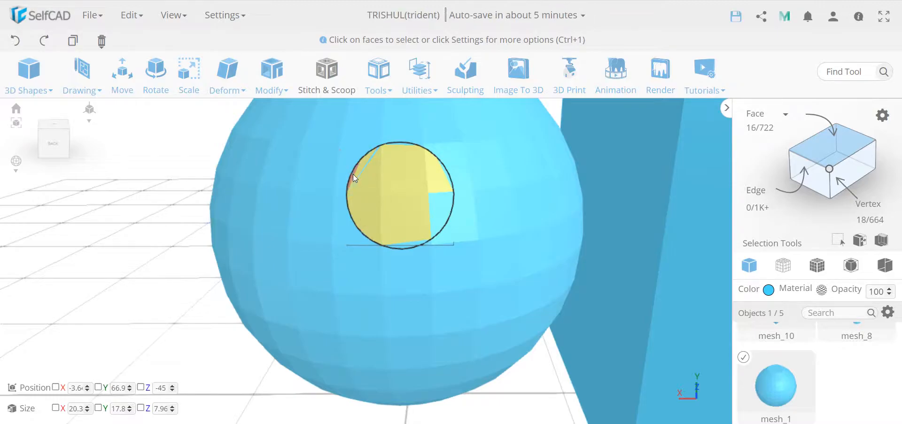
{"action": "left_click", "coordinate": [353, 175]}
{"action": "left_click", "coordinate": [369, 161]}
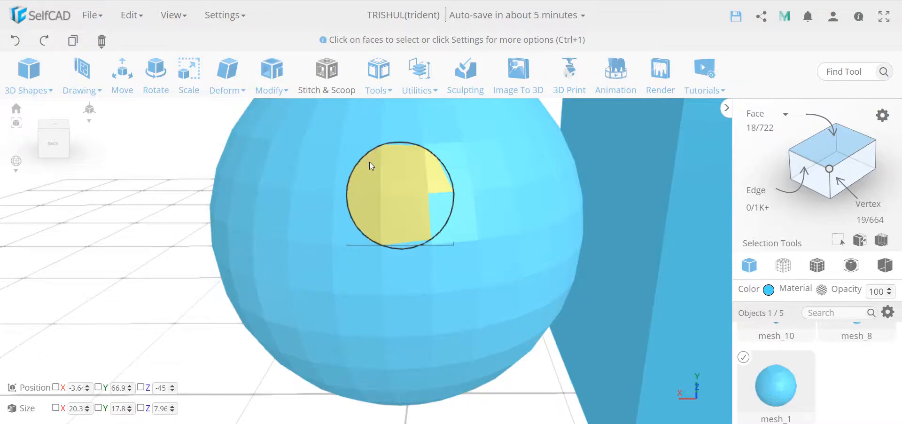
{"action": "left_click", "coordinate": [440, 202]}
{"action": "left_click", "coordinate": [450, 179]}
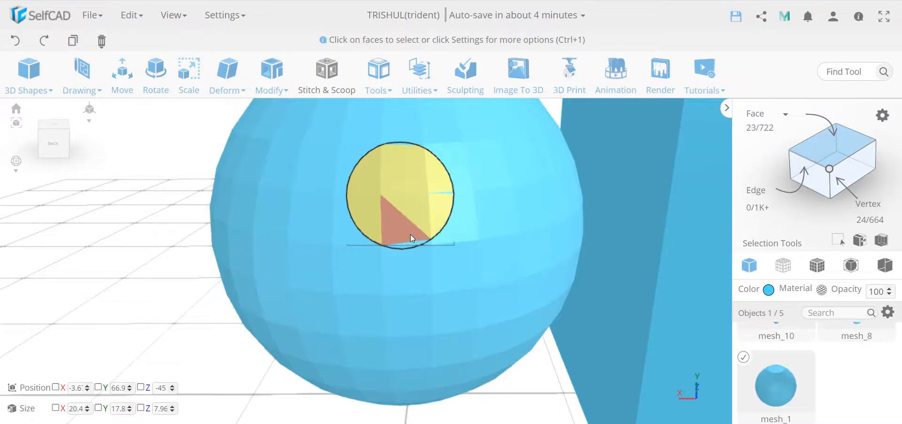
{"action": "scroll", "coordinate": [457, 272], "scroll_direction": "down", "scroll_amount": 5}
{"action": "left_click", "coordinate": [289, 293]}
{"action": "right_click_drag", "start_coordinate": [289, 282], "coordinate": [615, 307]}
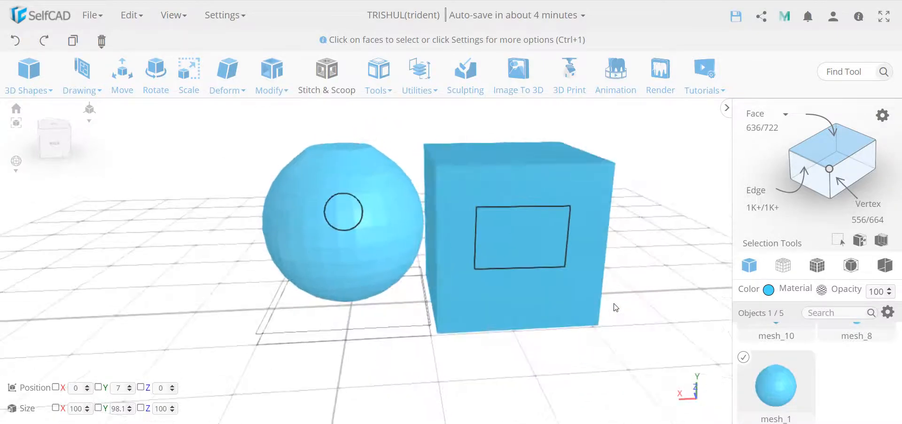
- Using Edit Details on the cube, add a vertical edge down the left side's middle and a half-width horizontal edge 50 mm below the top
{"action": "scroll", "coordinate": [801, 383], "scroll_direction": "down", "scroll_amount": 2}
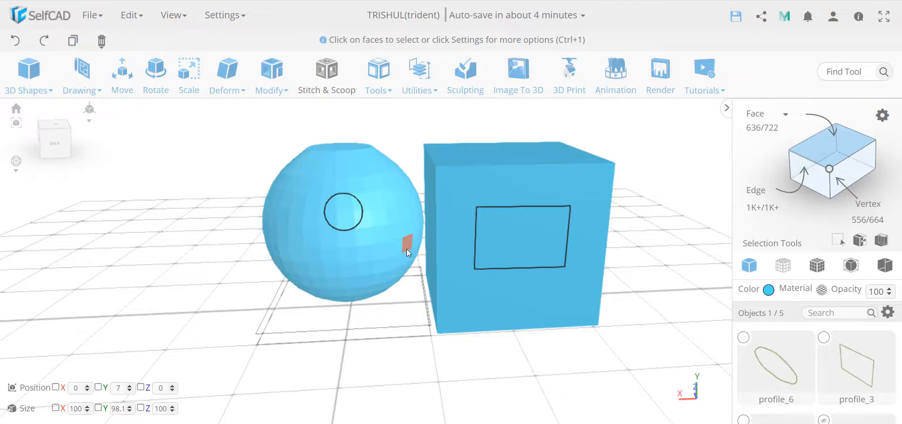
{"action": "left_click", "coordinate": [270, 83]}
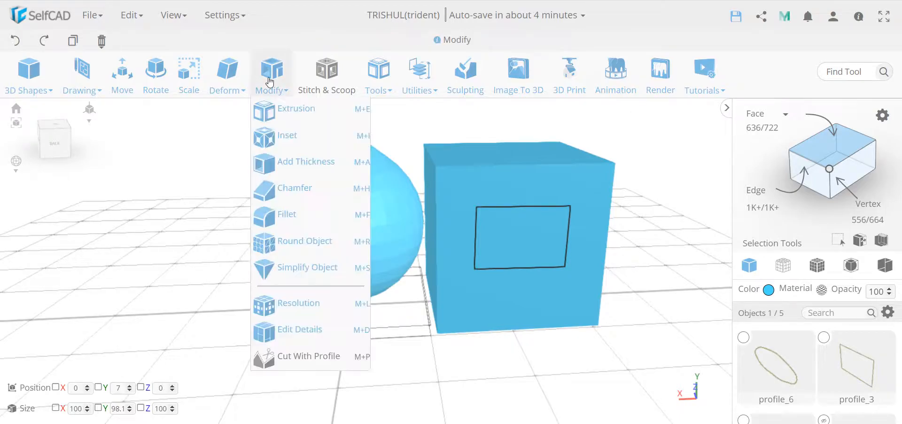
{"action": "left_click", "coordinate": [439, 339]}
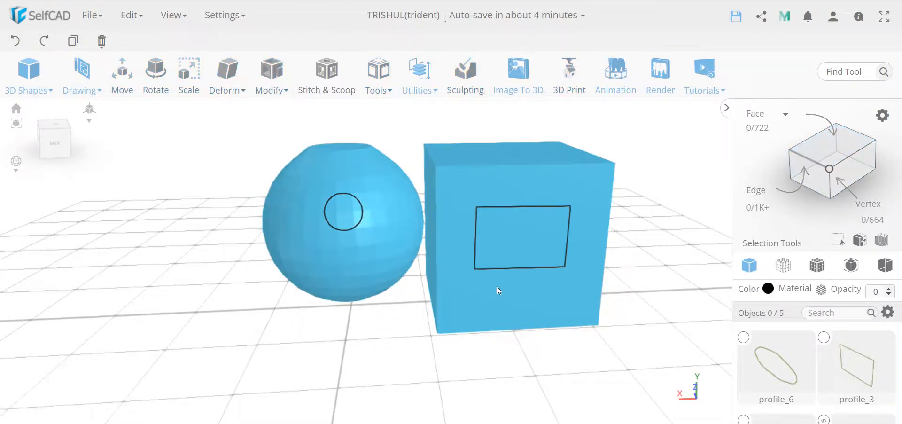
{"action": "left_click", "coordinate": [497, 286]}
{"action": "left_click", "coordinate": [272, 75]}
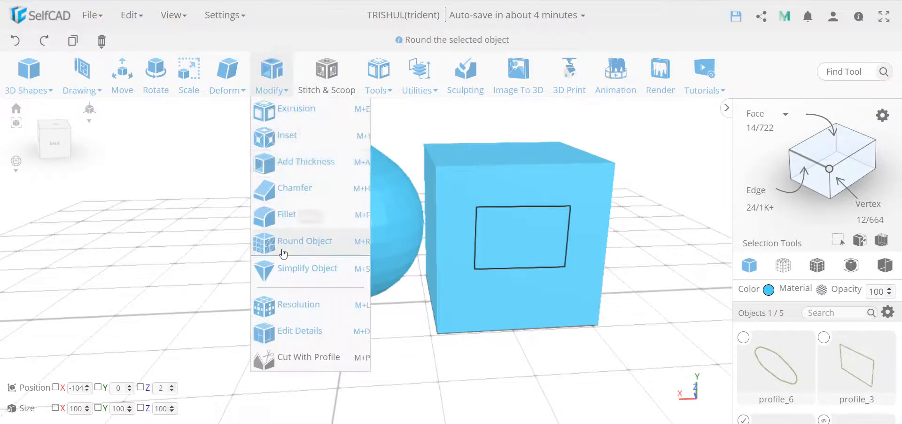
{"action": "left_click", "coordinate": [313, 329]}
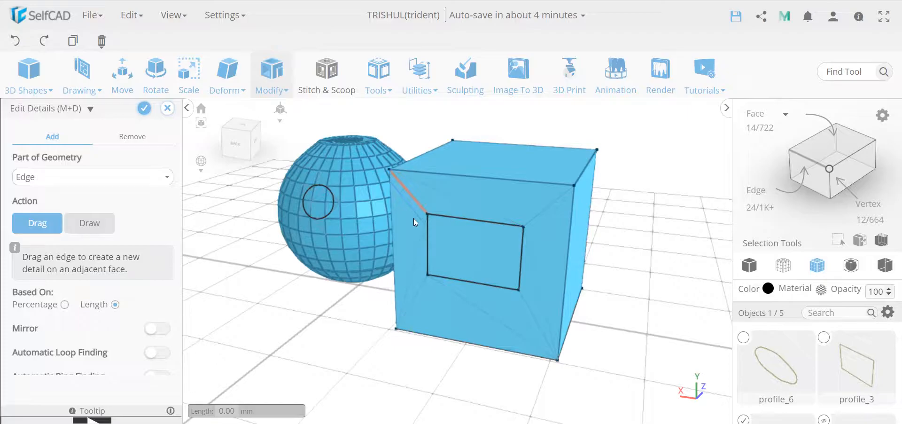
{"action": "right_click_drag", "start_coordinate": [537, 224], "coordinate": [440, 284]}
{"action": "left_click_drag", "start_coordinate": [441, 283], "coordinate": [400, 272]}
{"action": "left_click_drag", "start_coordinate": [439, 165], "coordinate": [430, 255]}
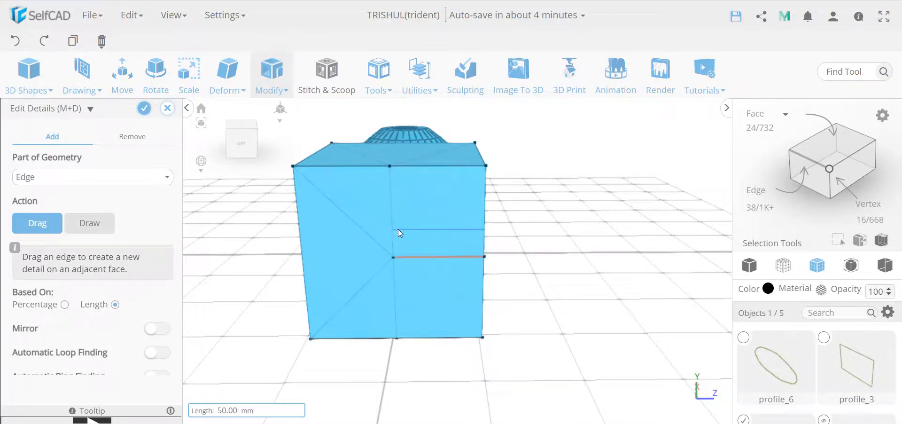
- Draw a diagonal edge from the centre of the cube's left side to its upper right corner and apply the details
{"action": "left_click", "coordinate": [89, 222]}
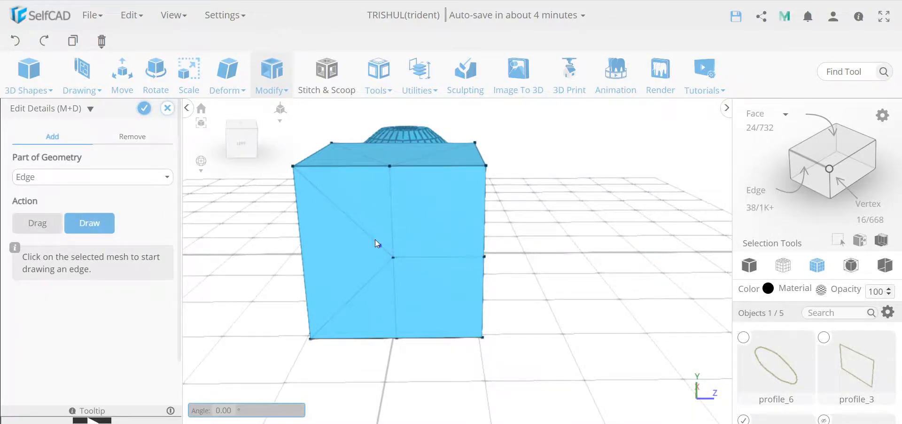
{"action": "left_click", "coordinate": [393, 258]}
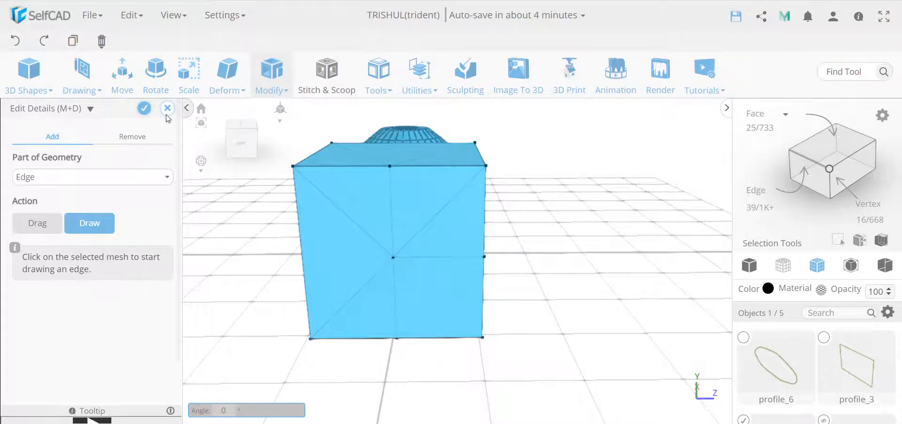
{"action": "left_click", "coordinate": [144, 108]}
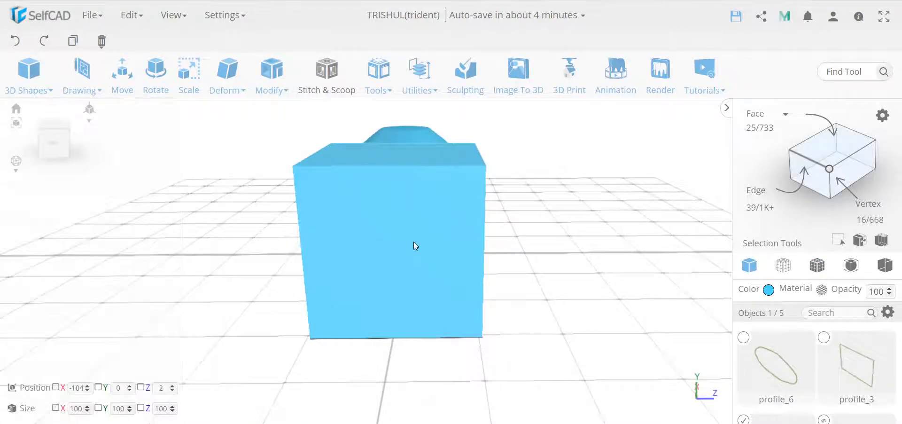
- Display the mesh edges on the objects and examine the new edges on the cube's left side
{"action": "left_click", "coordinate": [817, 265]}
{"action": "left_click_drag", "start_coordinate": [449, 219], "coordinate": [331, 213]}
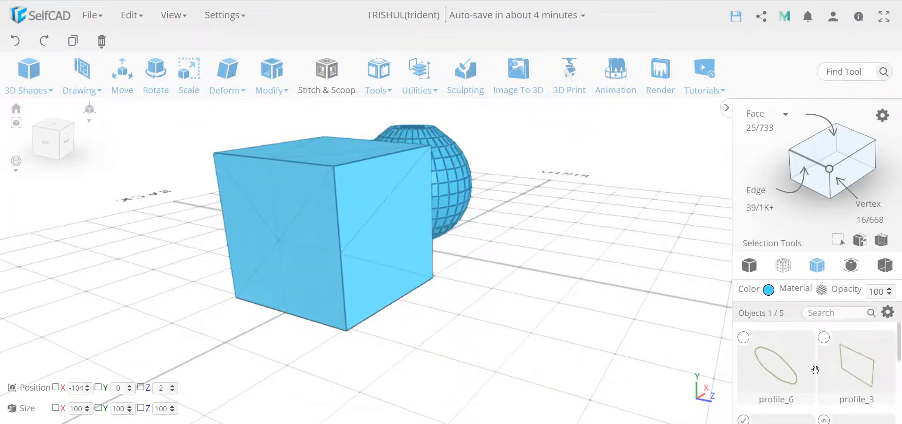
{"action": "left_click_drag", "start_coordinate": [399, 160], "coordinate": [518, 209]}
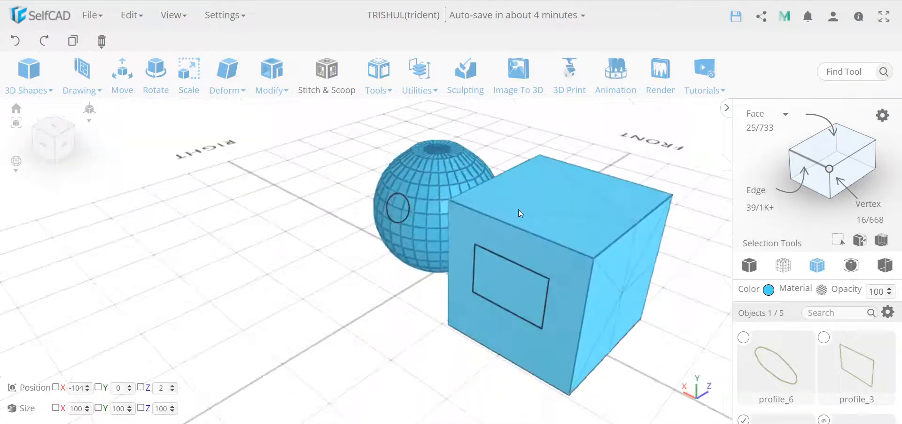